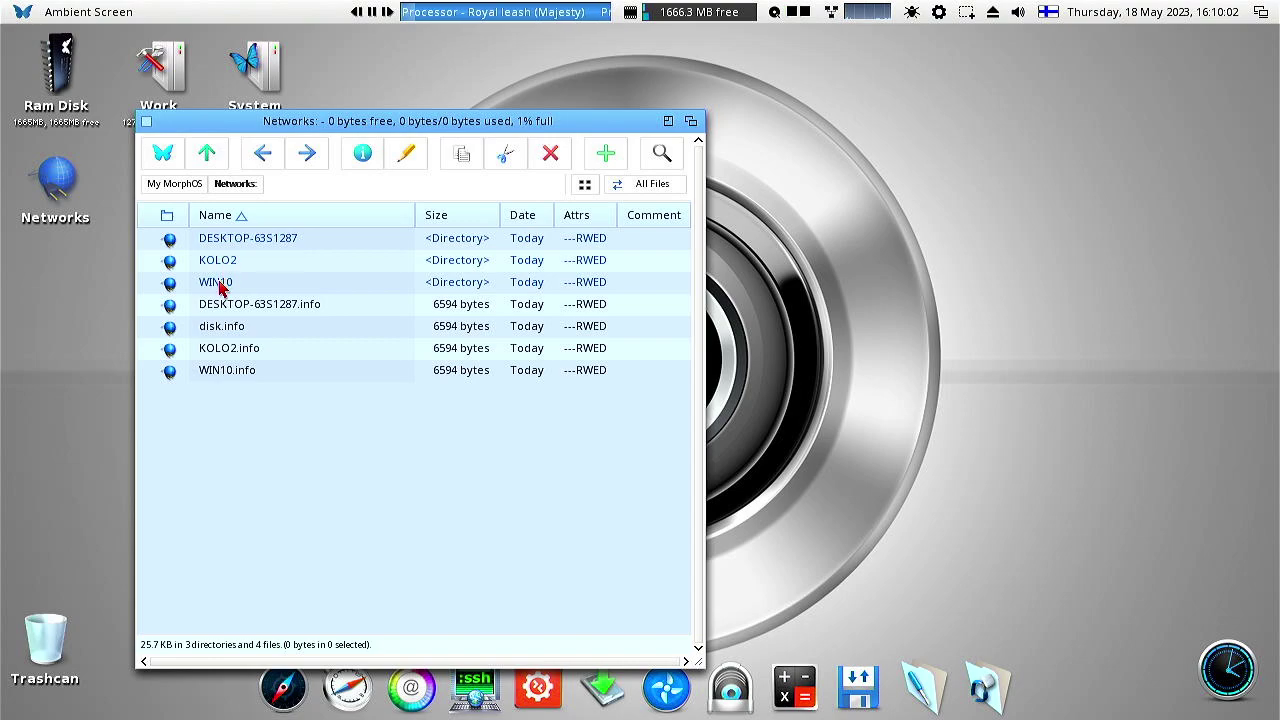
Open the WIN10 machine in Networks and log in as TestUser with the account password.
double_click(219, 284)
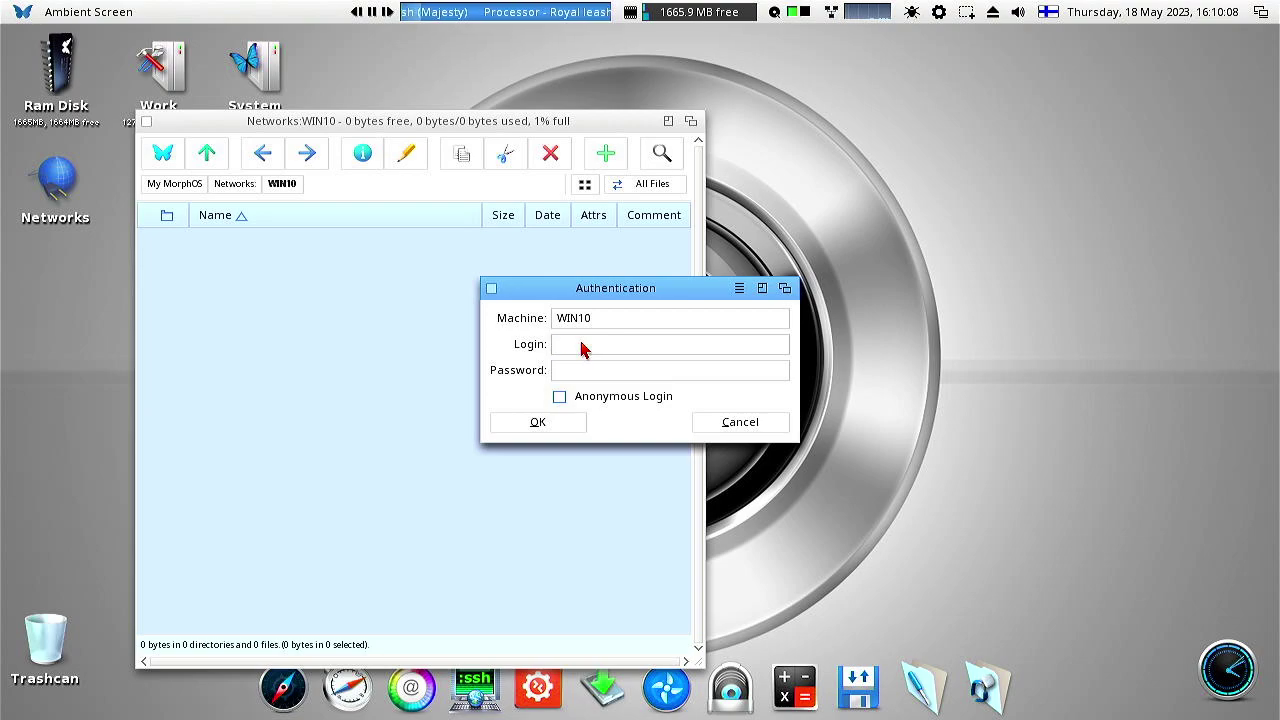
type("TestUser")
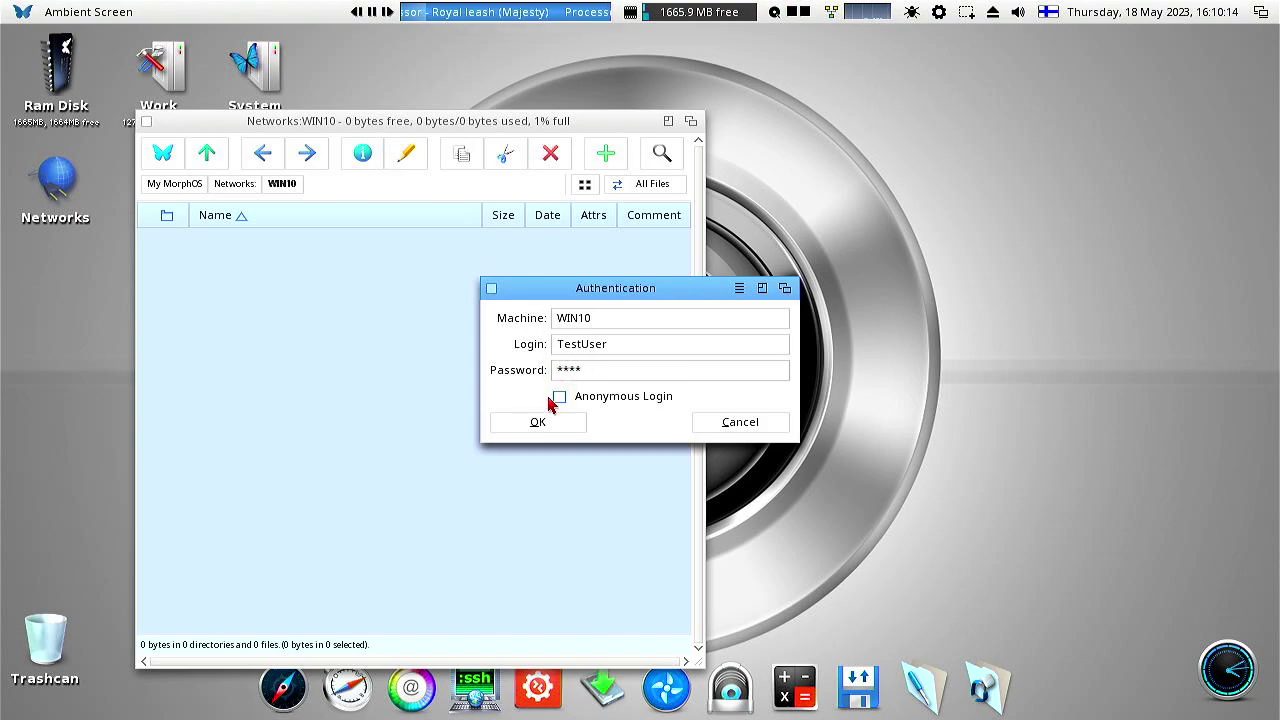
left_click(540, 426)
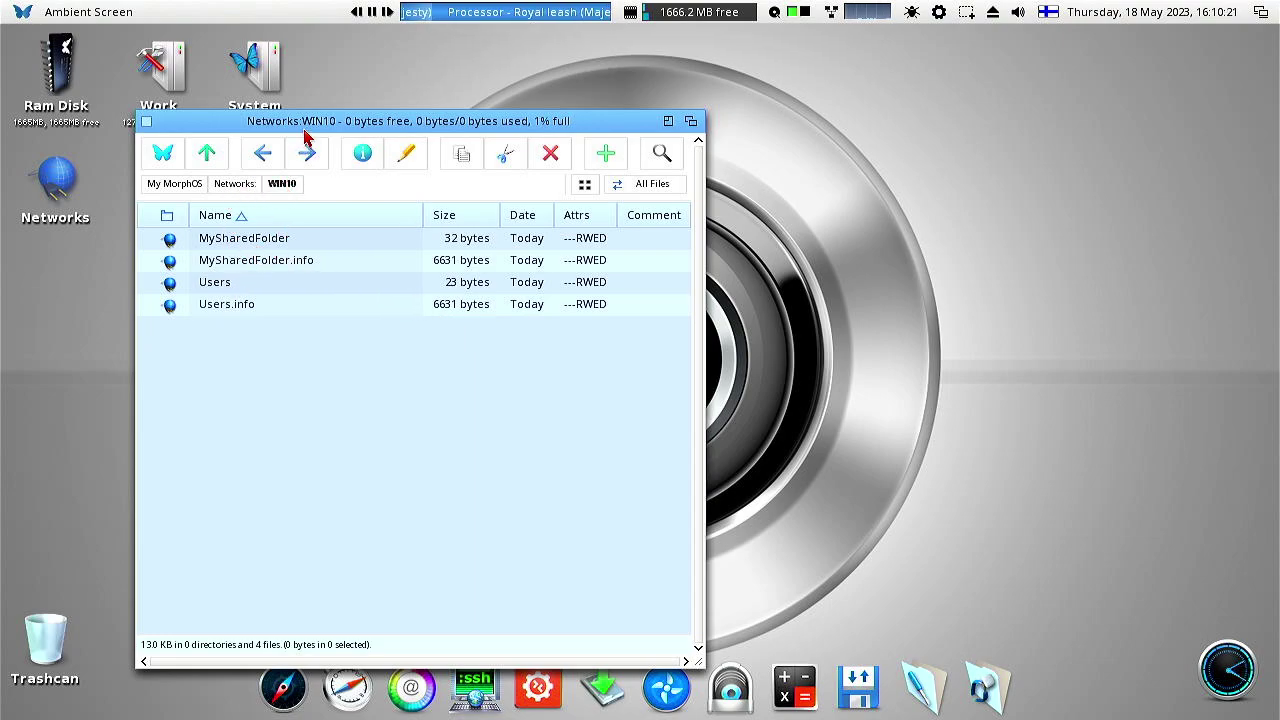
Mount WIN10's MySharedFolder share and arrange the two drawer windows so the desktop volumes are accessible.
left_click_drag(305, 124, 302, 167)
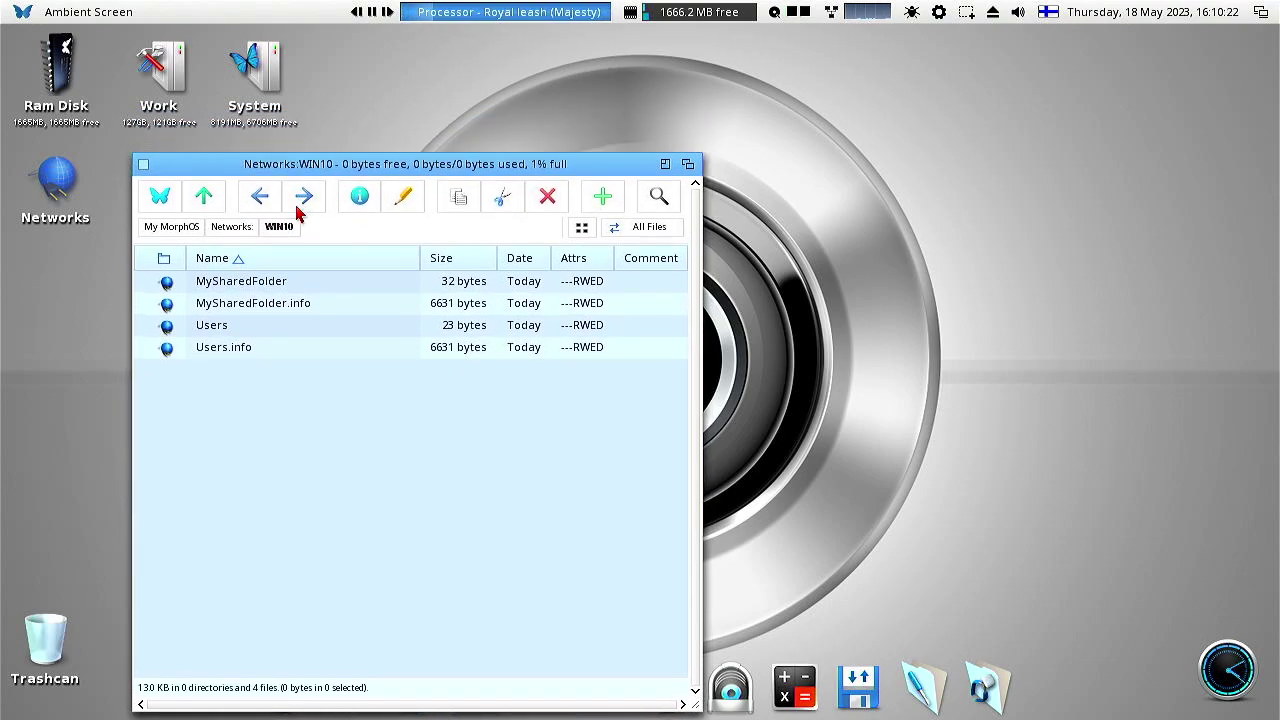
double_click(233, 287)
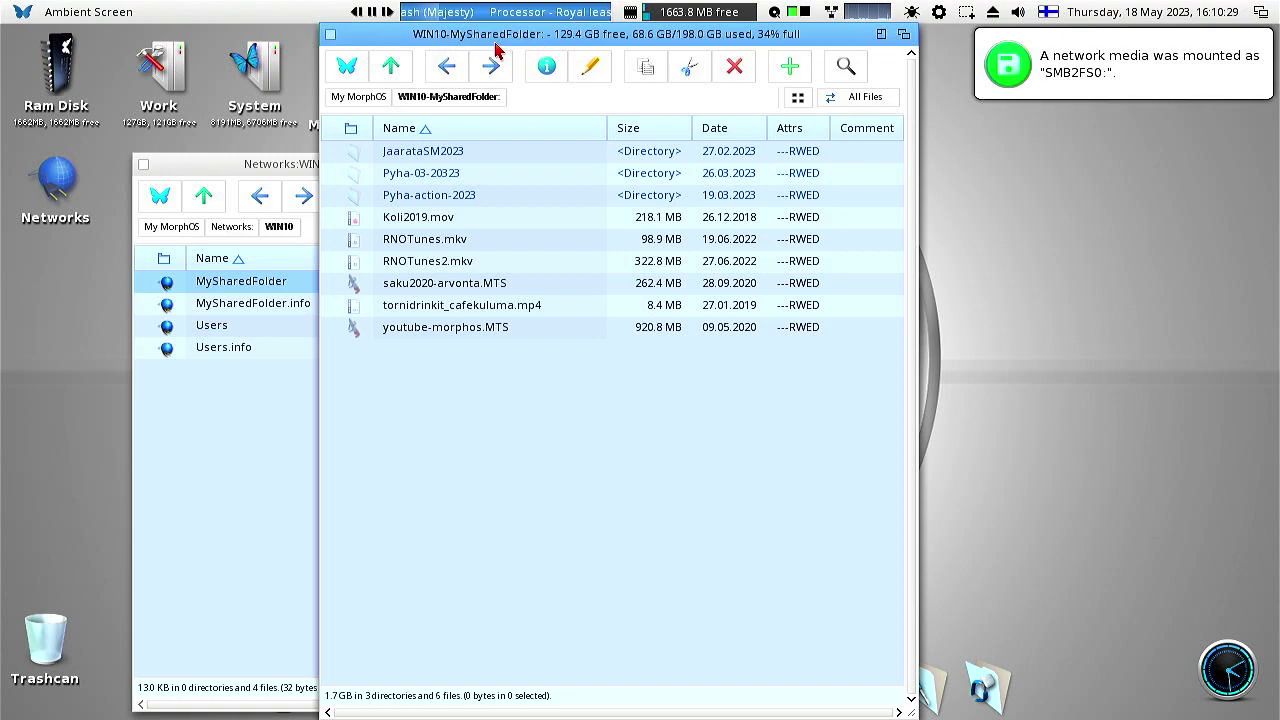
left_click_drag(473, 36, 654, 36)
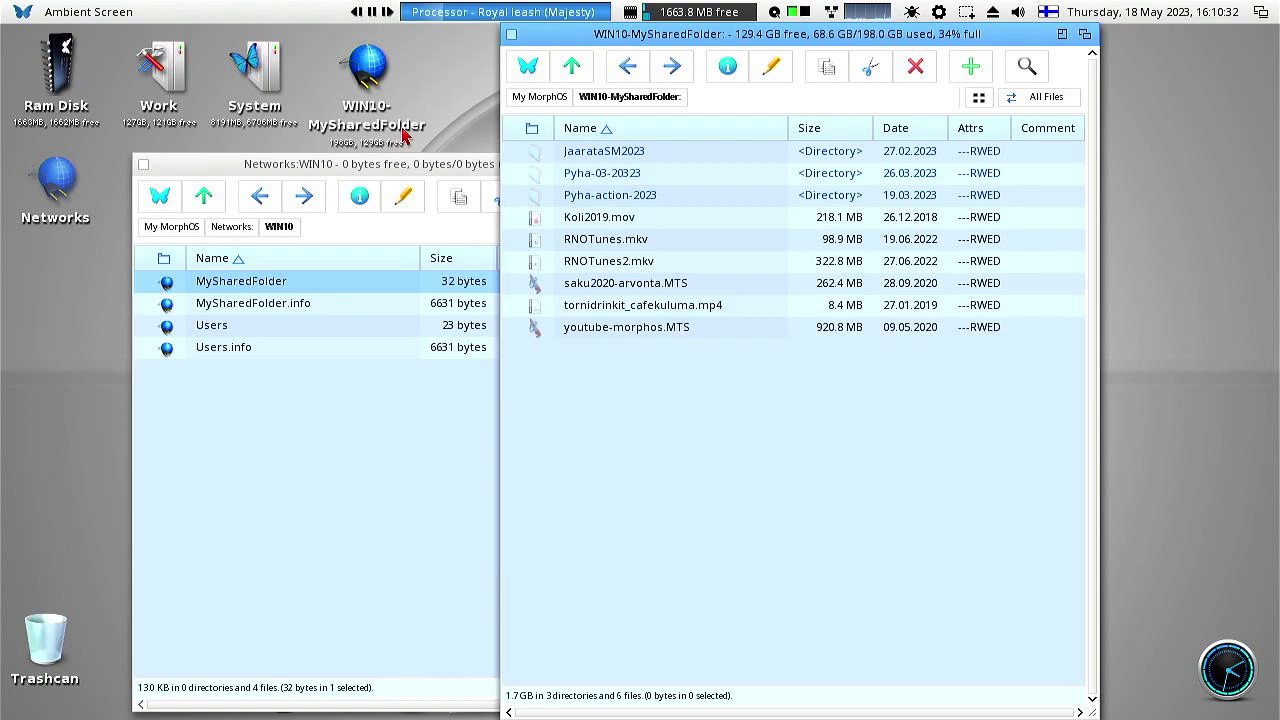
Copy Legends_do_not_die_-_All_star.flv from Work:Videos to the WIN10-MySharedFolder volume and close the Videos window.
double_click(168, 62)
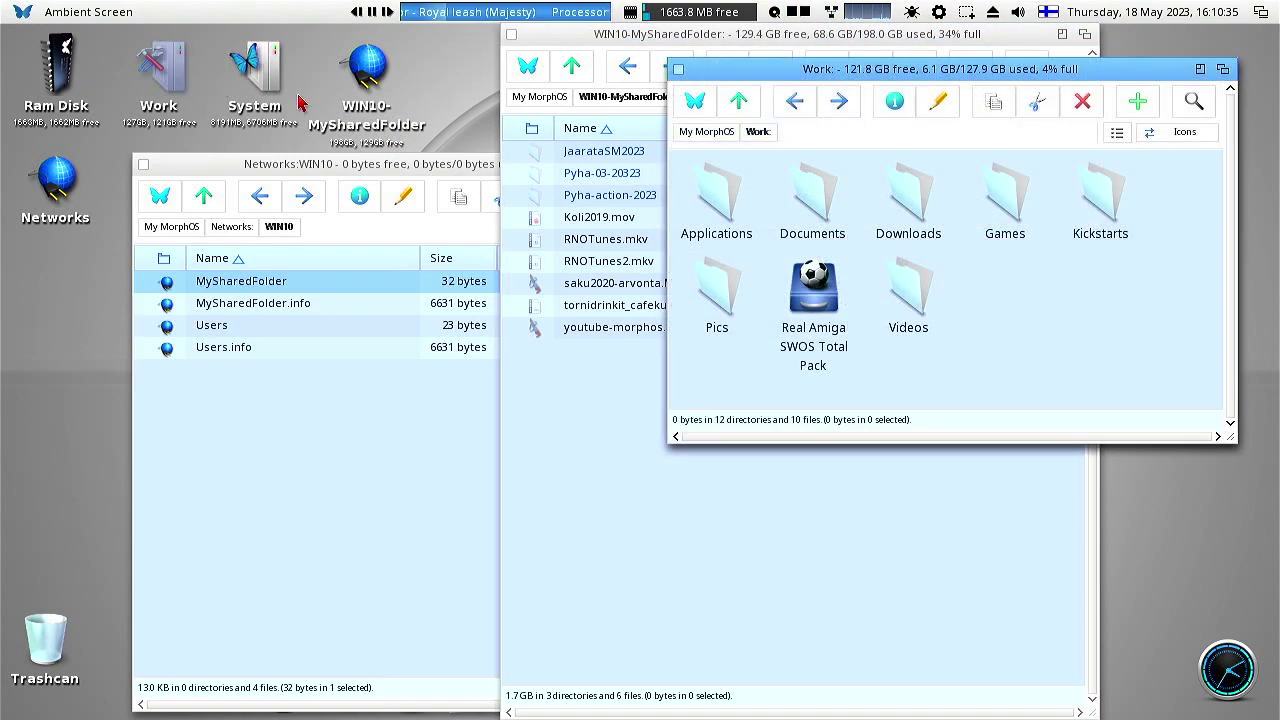
double_click(893, 288)
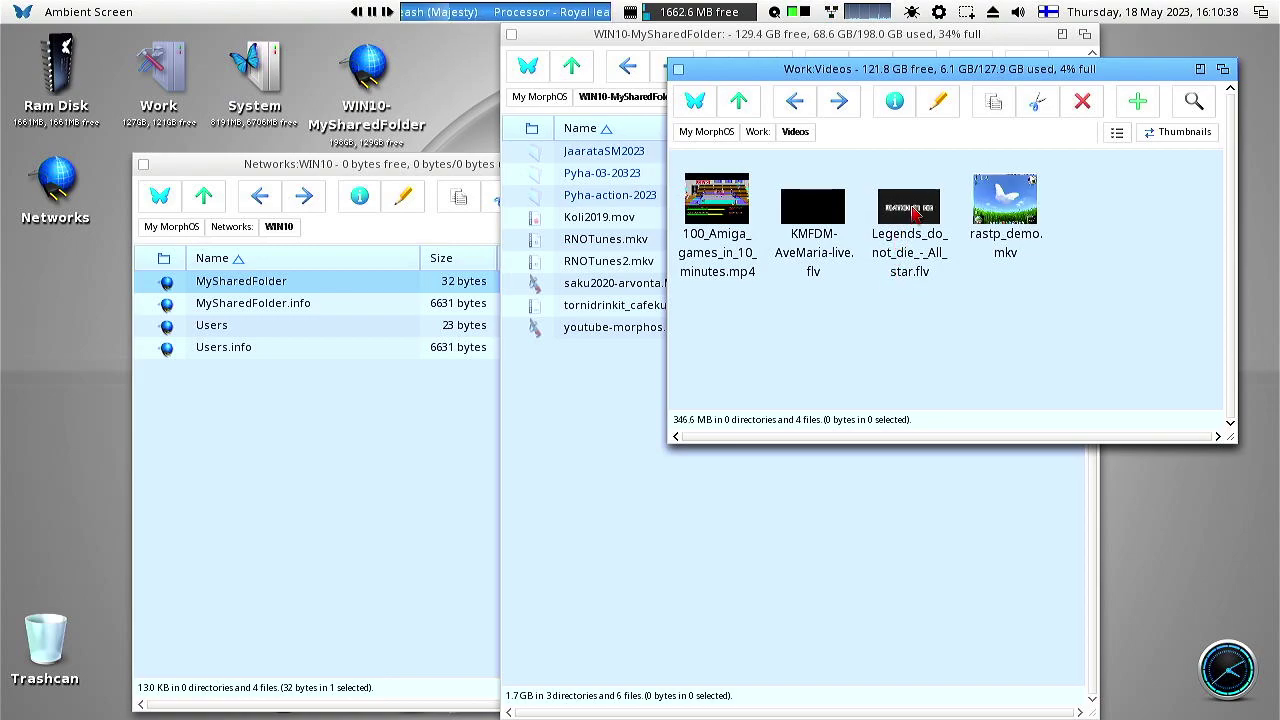
left_click_drag(915, 210, 616, 481)
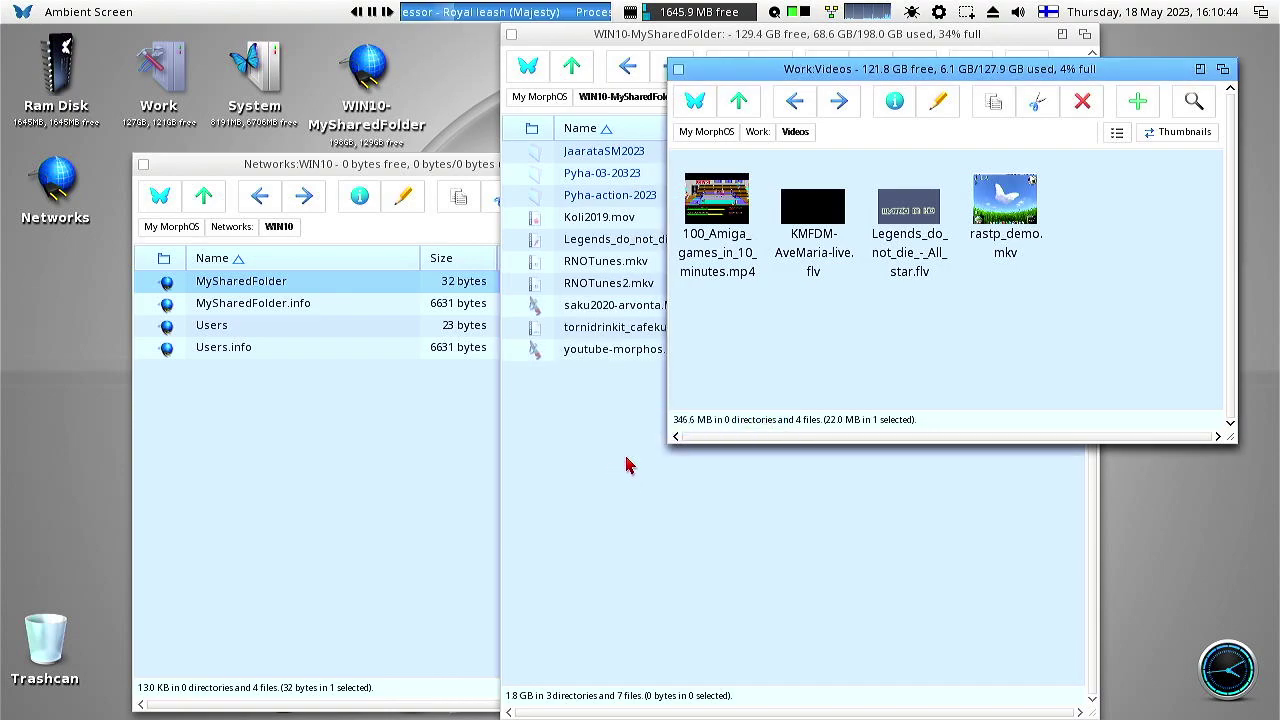
left_click(678, 70)
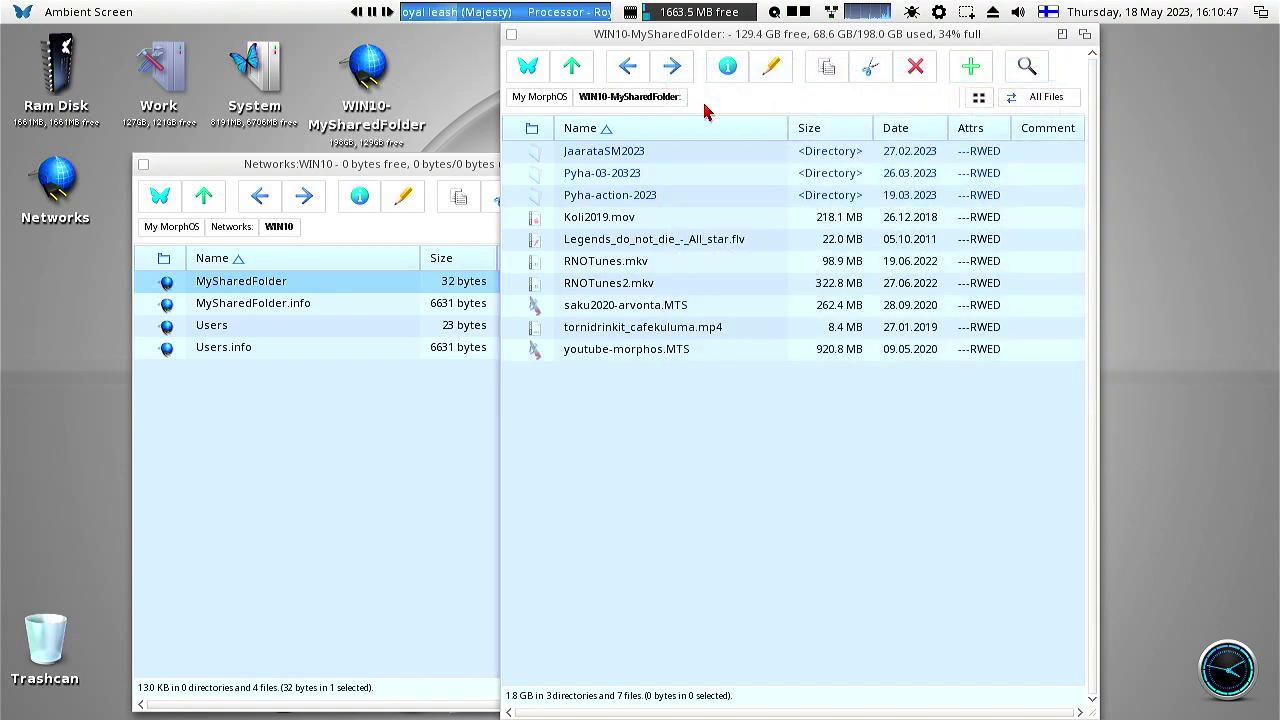
Play Legends_do_not_die_-_All_star.flv from the shared folder, view it full screen, skip ahead, and close the player.
double_click(645, 243)
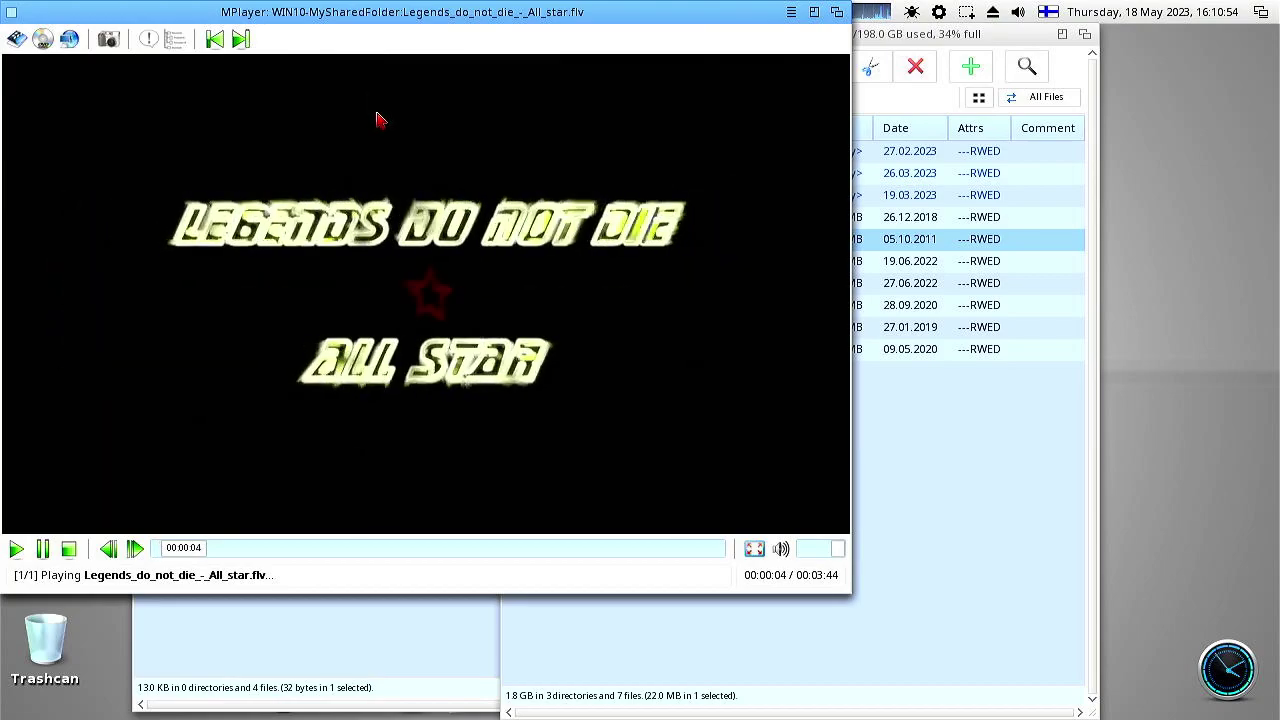
double_click(405, 131)
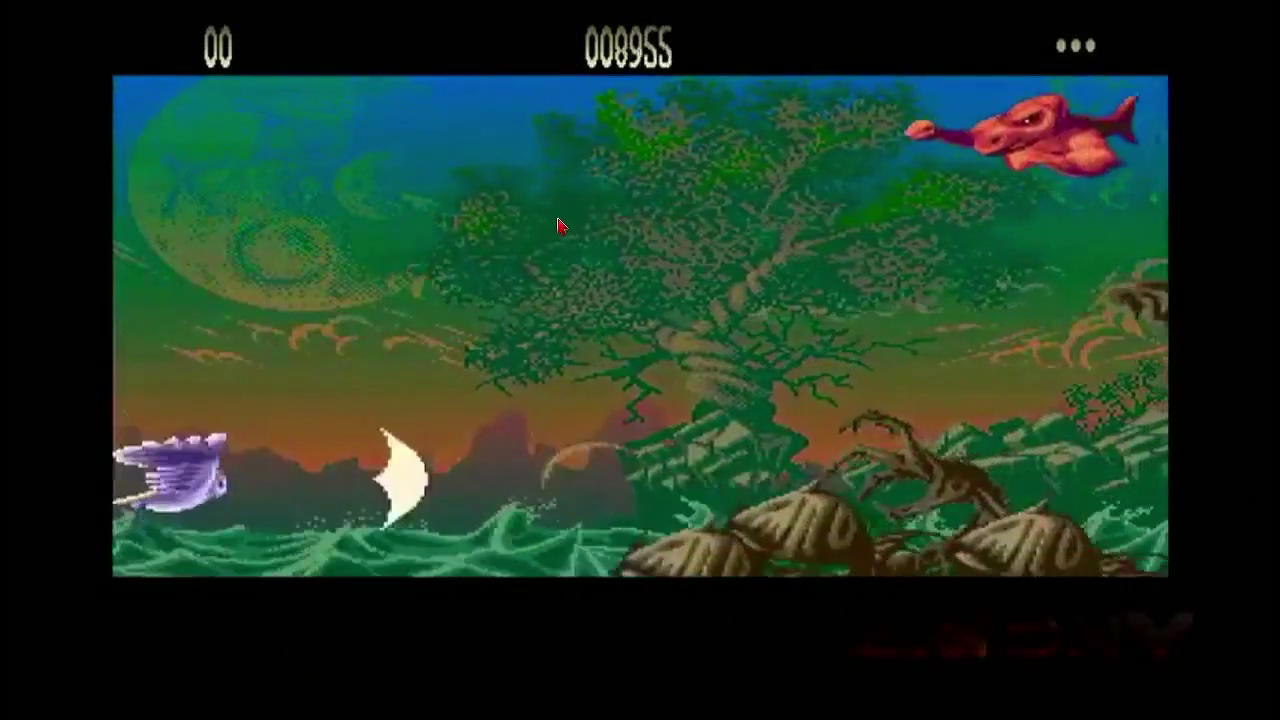
double_click(522, 263)
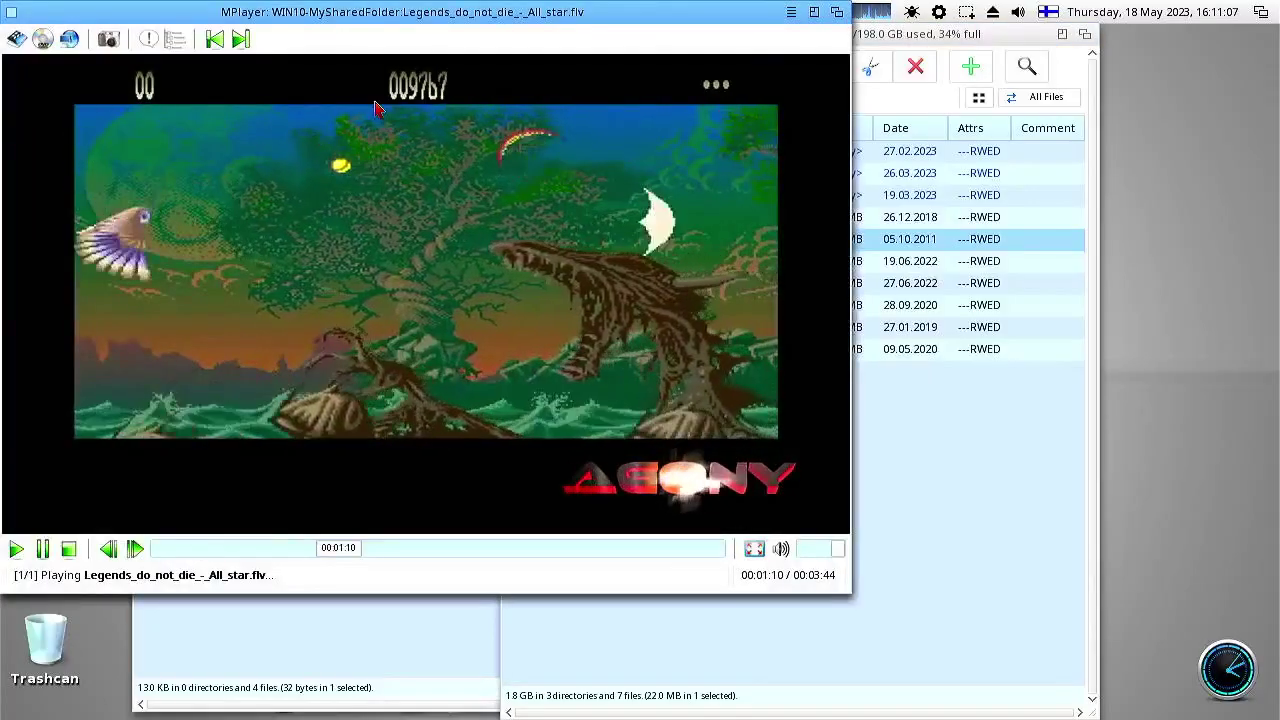
scroll(336, 252, "up", 4)
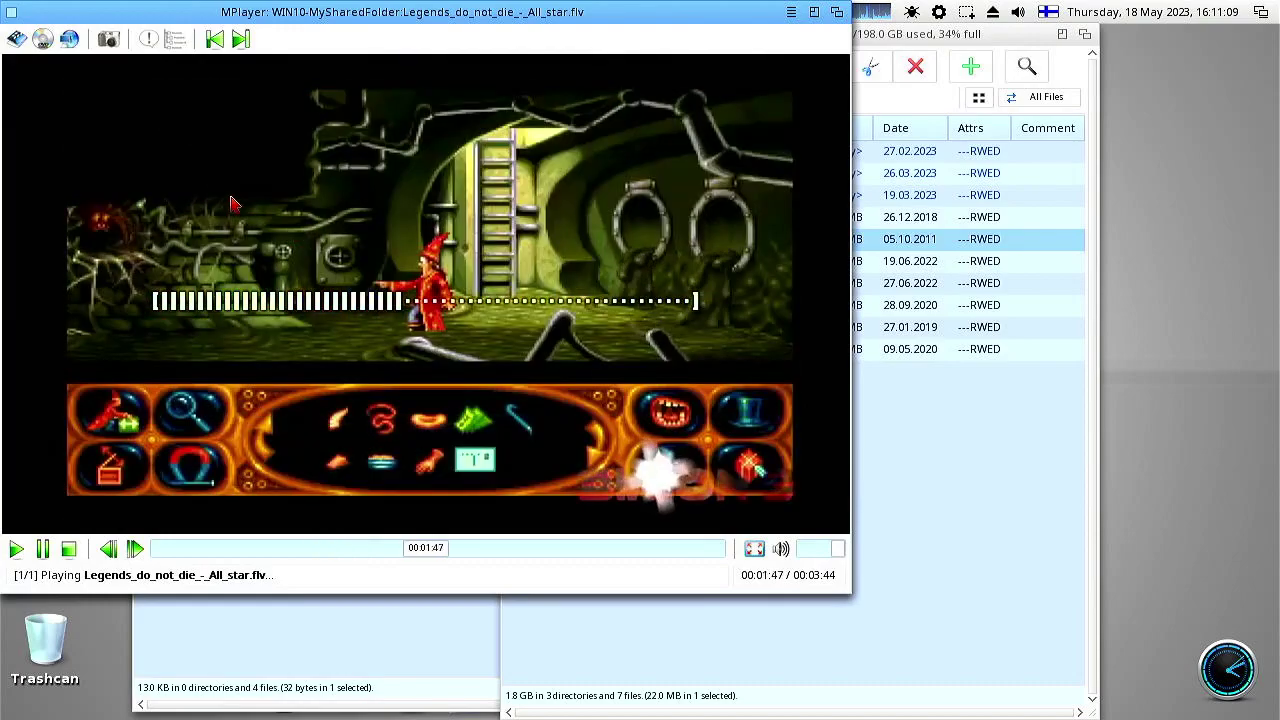
left_click(11, 12)
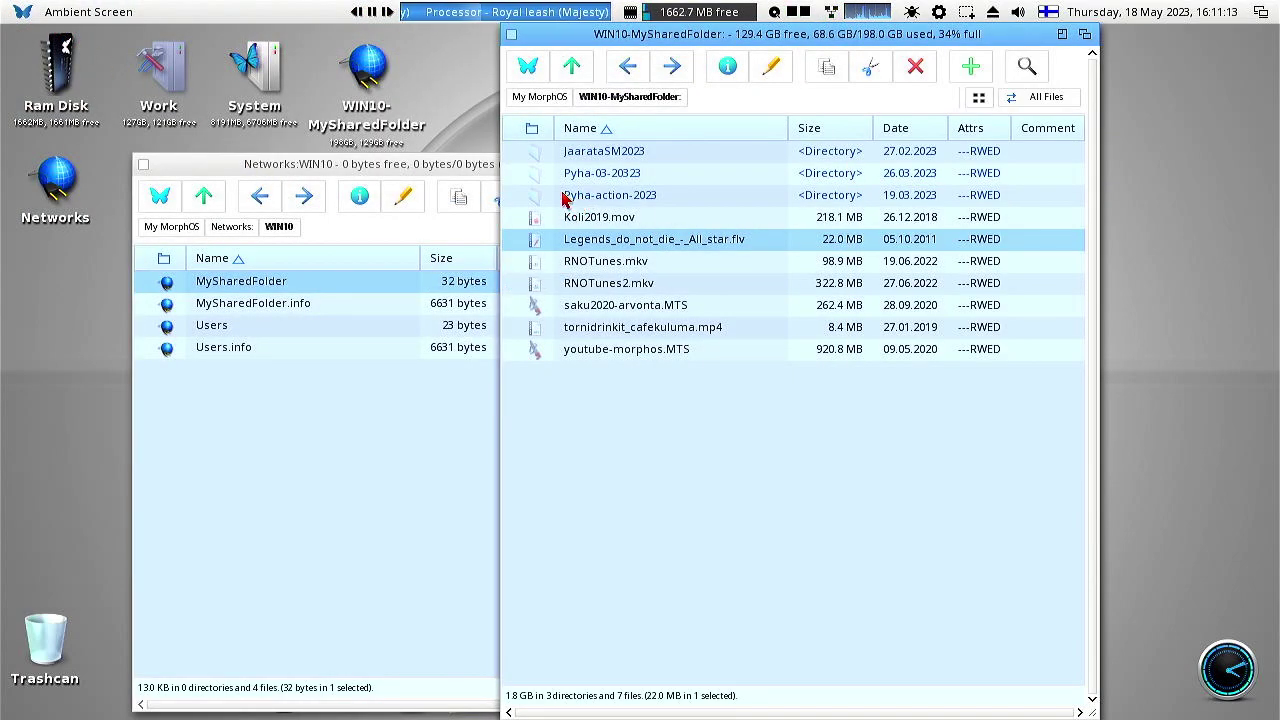
Close the shared folder window and eject the WIN10-MySharedFolder volume.
left_click(510, 40)
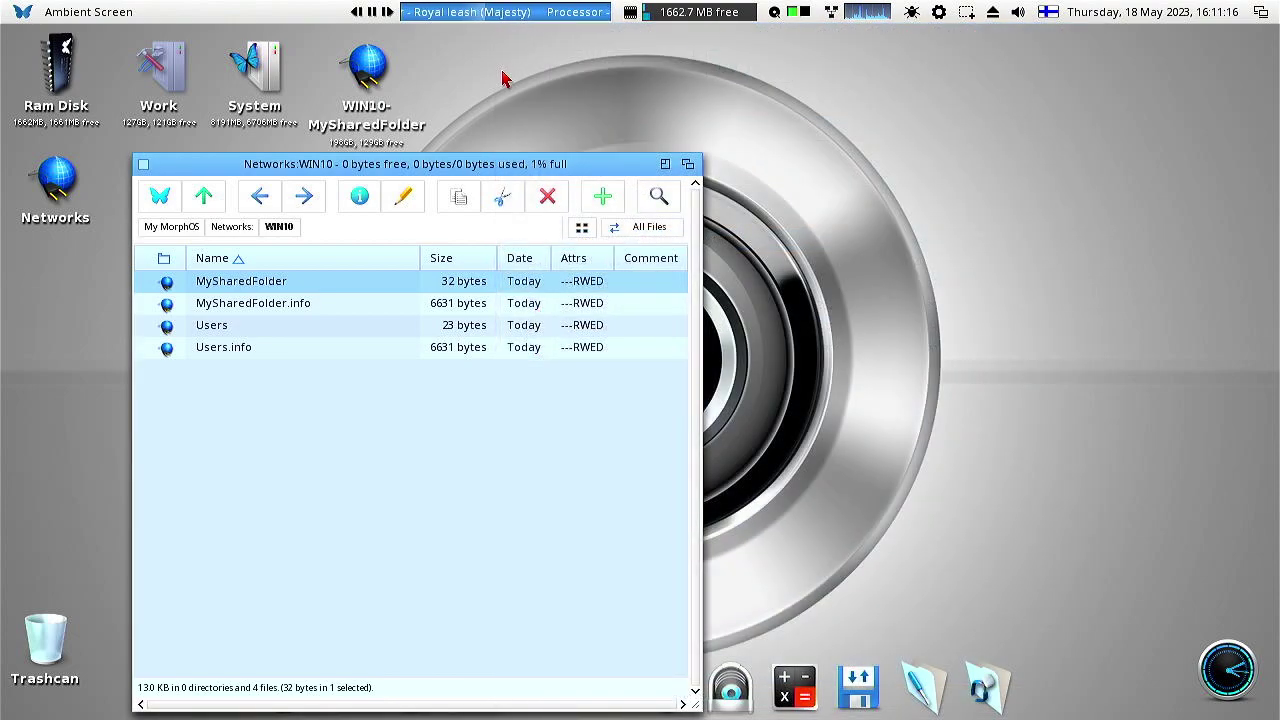
left_click(496, 85)
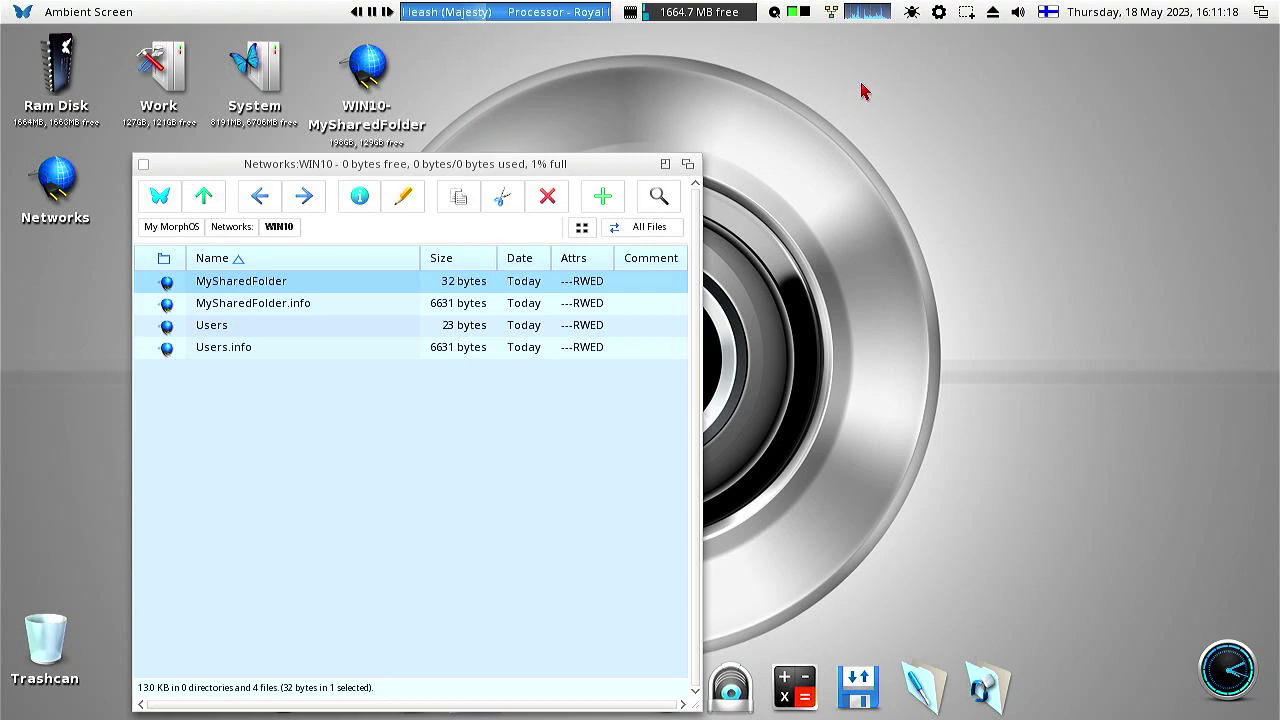
left_click(994, 14)
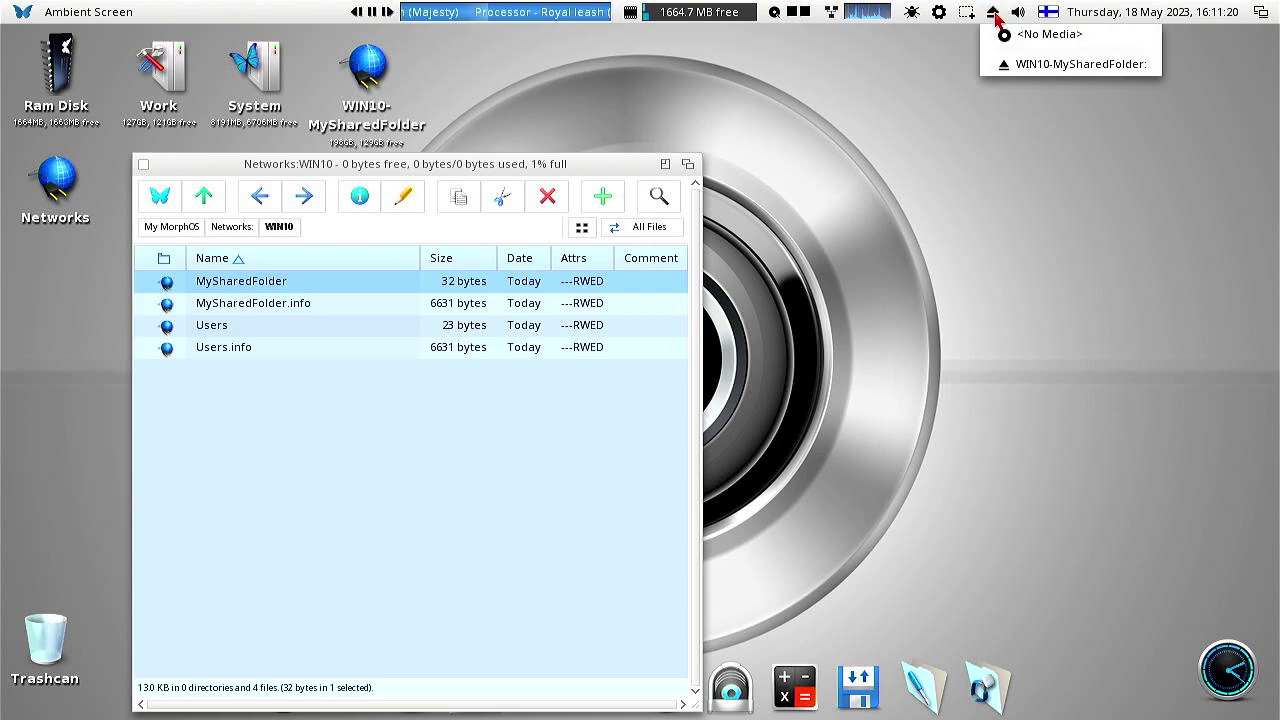
left_click(1043, 68)
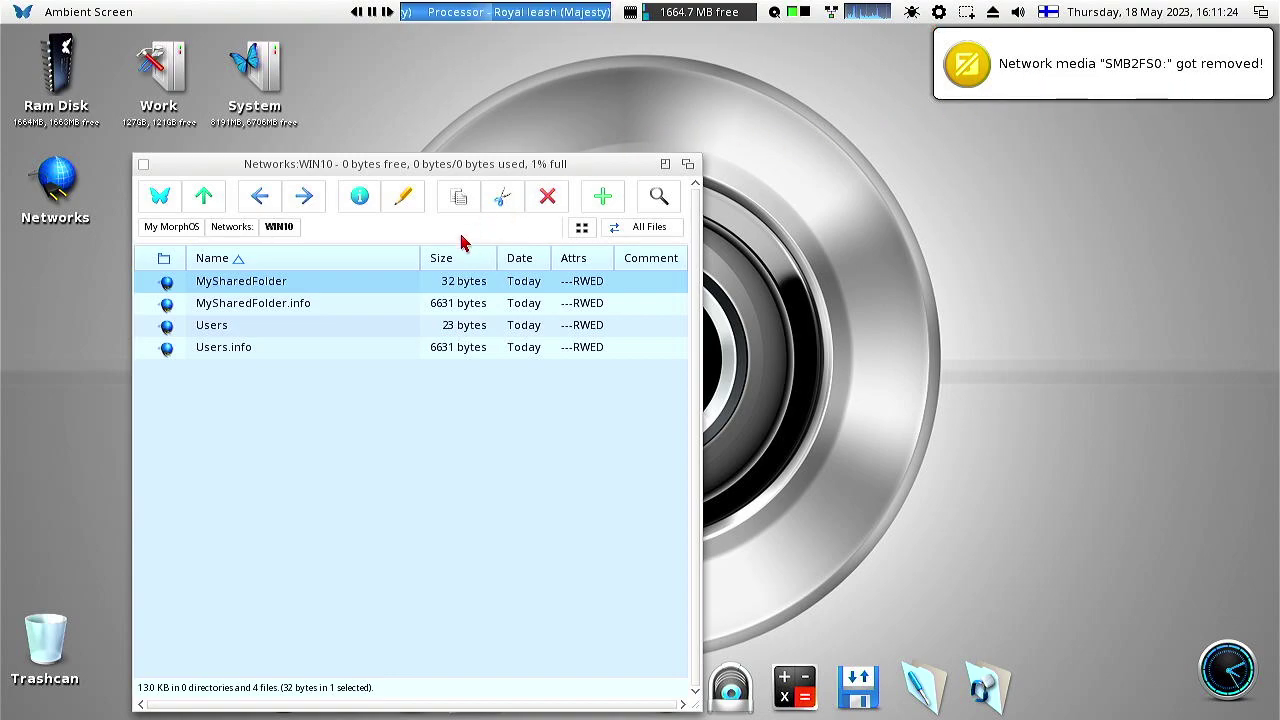
Mount MySharedFolder again, close its window, and eject its volume directly from the desktop.
double_click(266, 284)
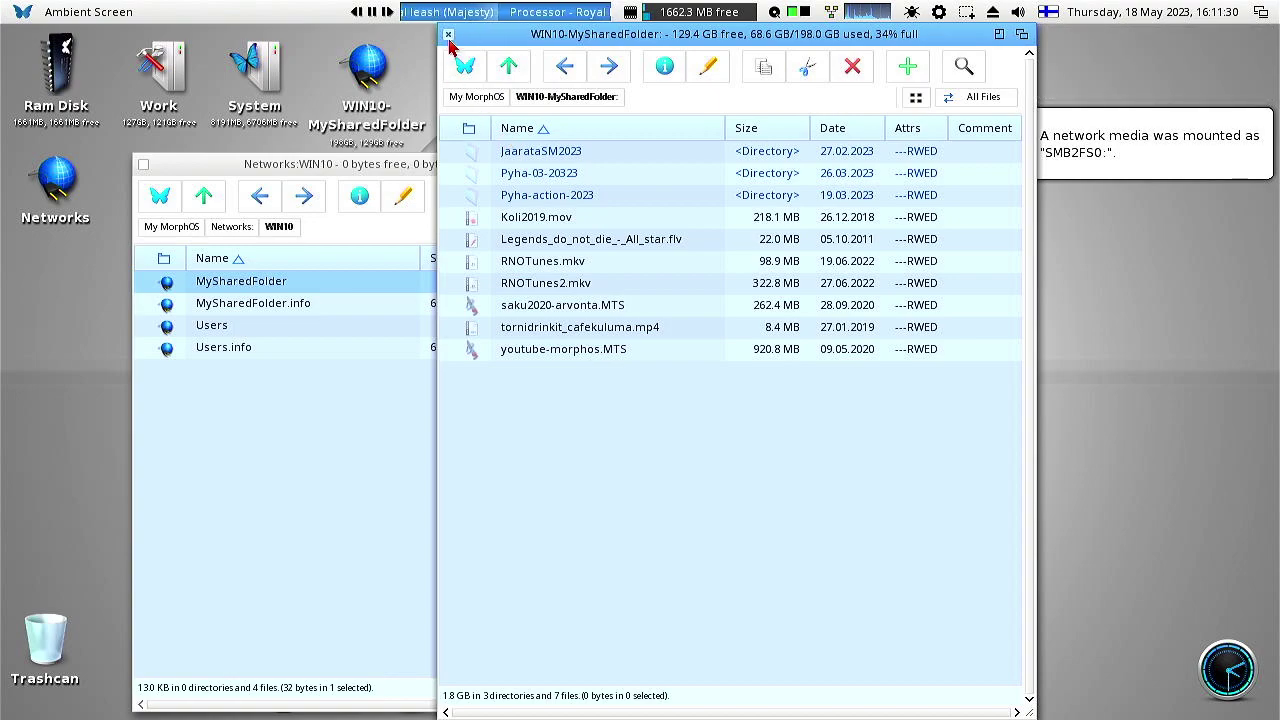
left_click(448, 35)
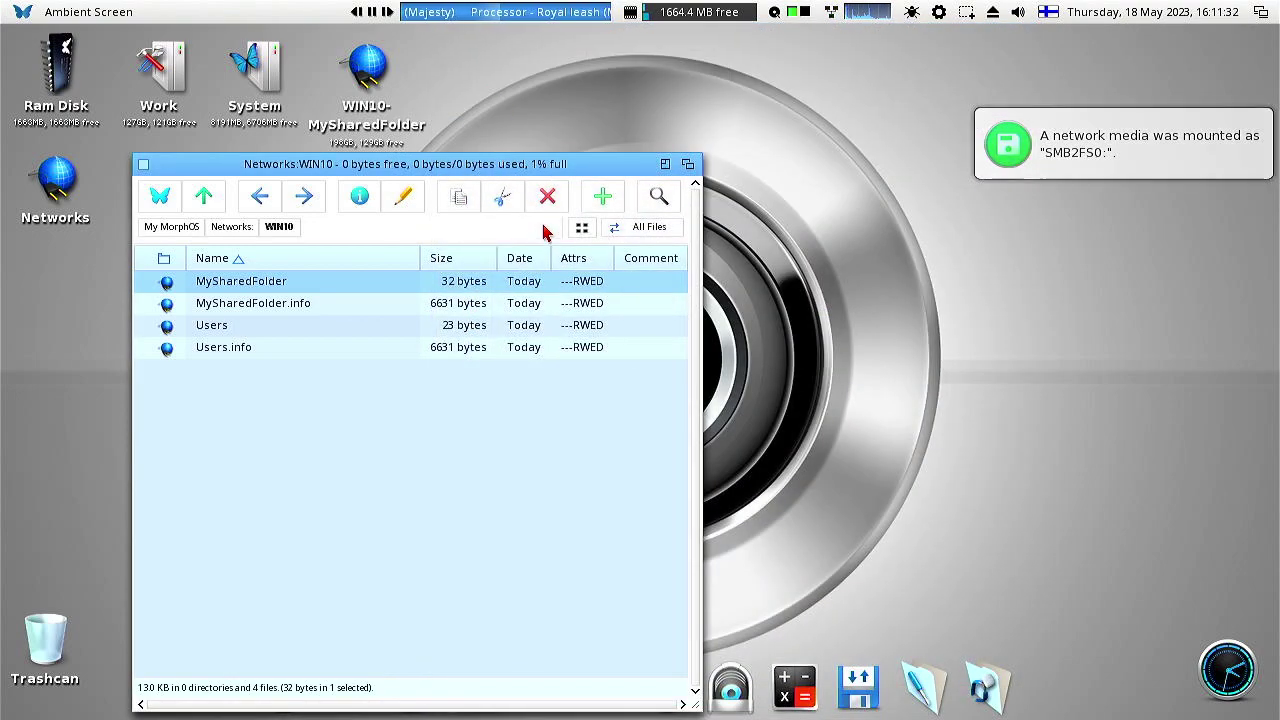
right_click(368, 68)
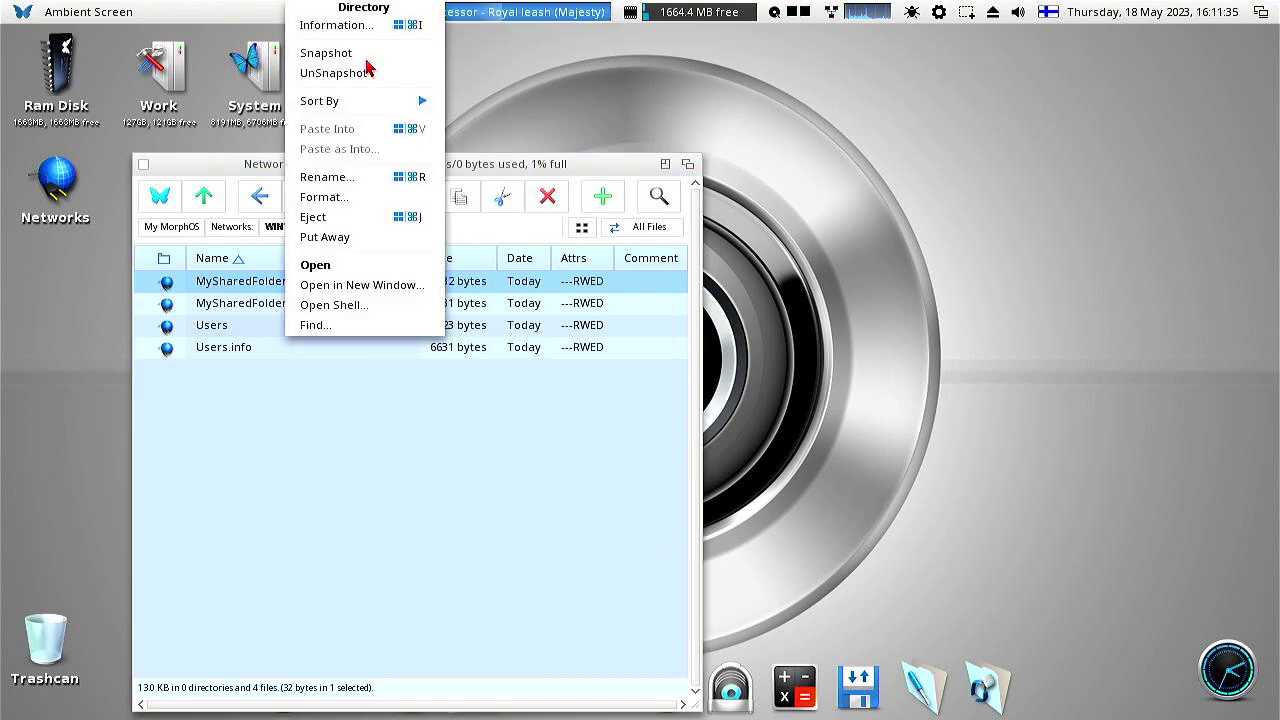
left_click(337, 218)
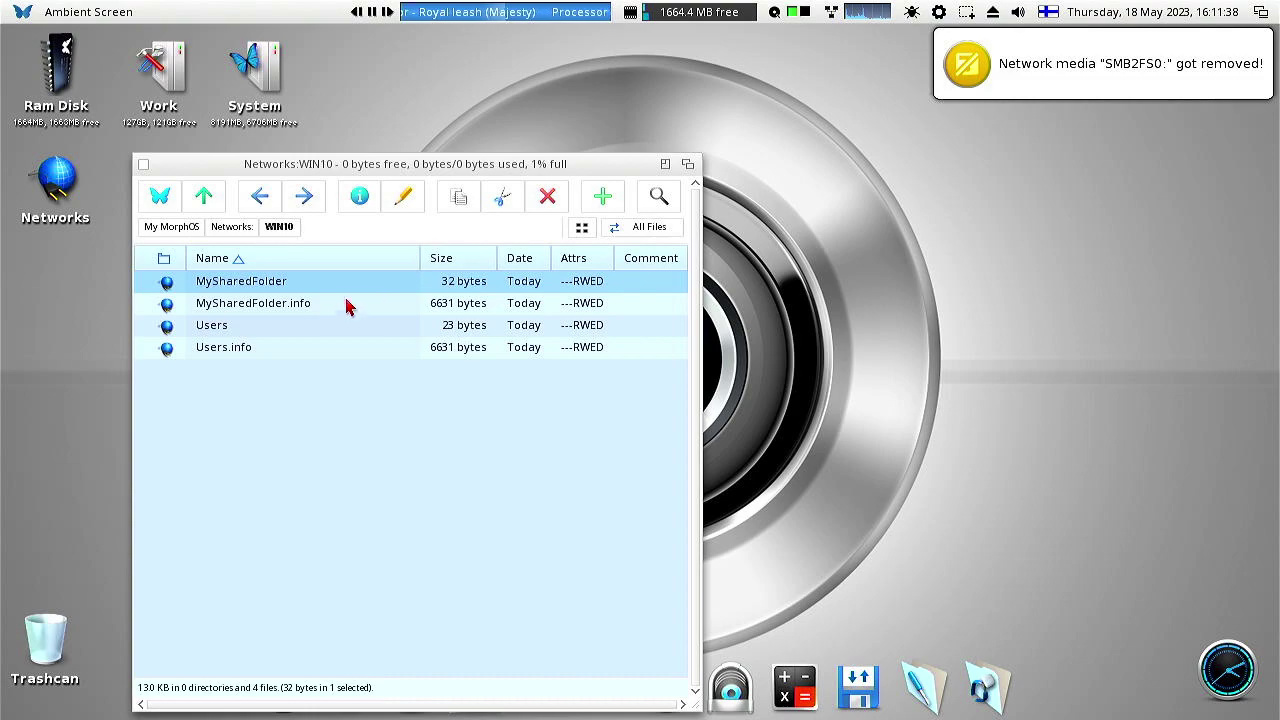
Go back to the Networks list, view the share settings of the WIN10 machine, and accept them.
left_click(204, 197)
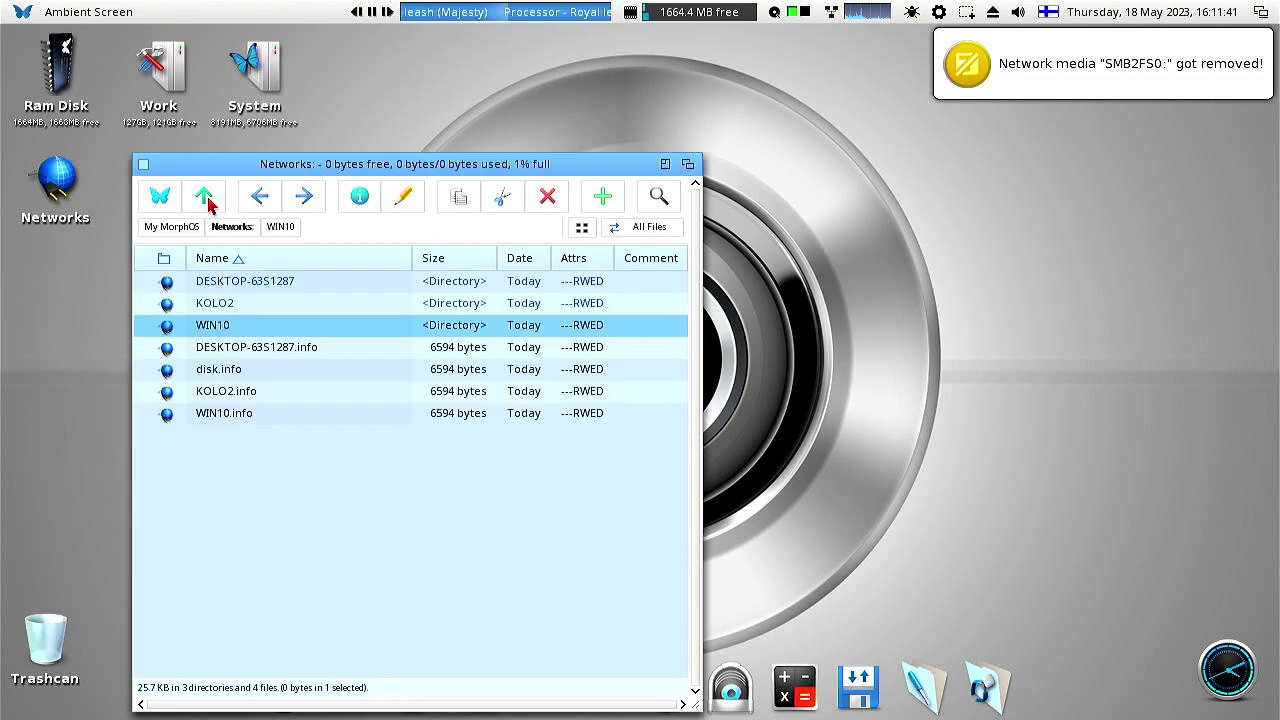
right_click(218, 327)
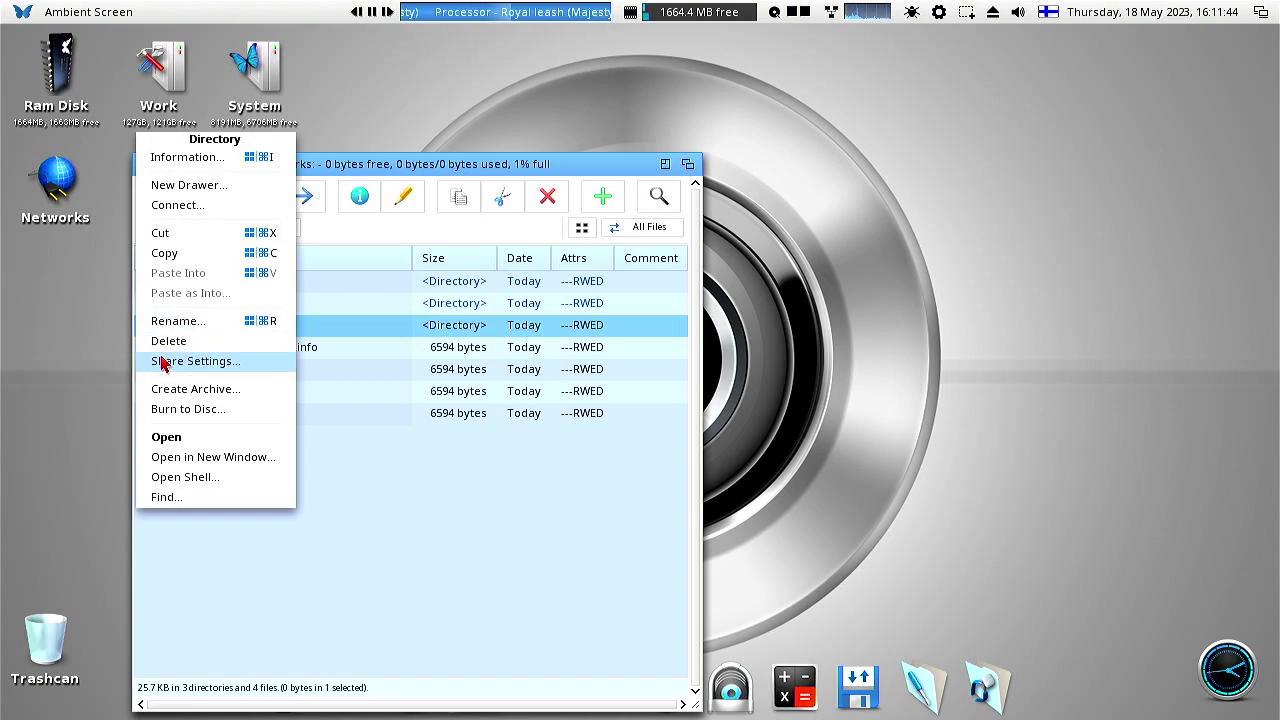
left_click(196, 362)
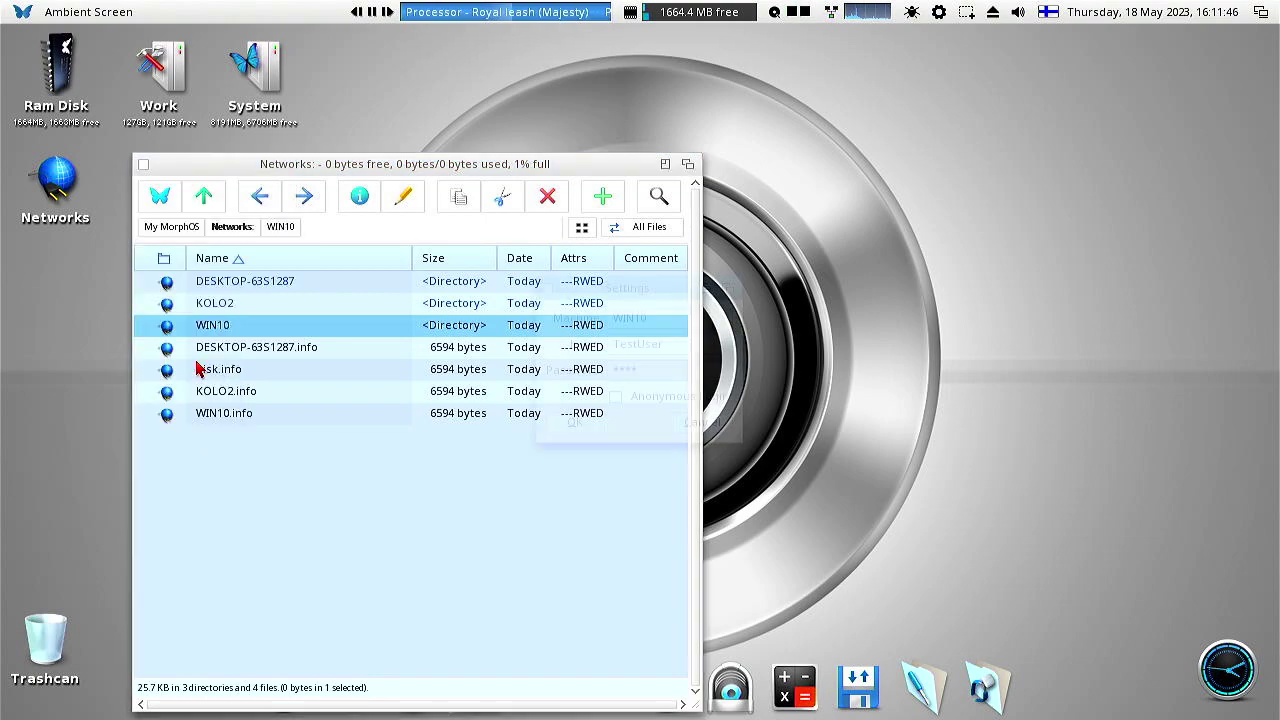
left_click(576, 423)
Open WIN10, view the share settings of MySharedFolder, and accept them.
double_click(238, 328)
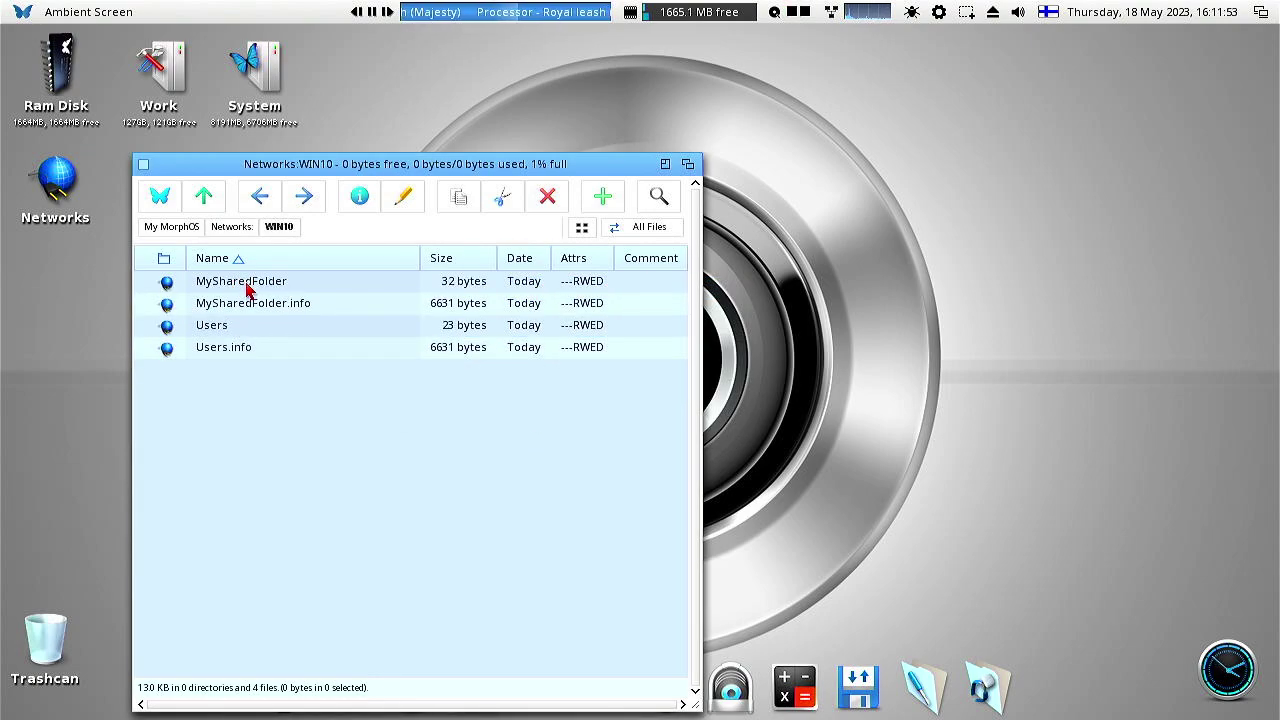
right_click(248, 289)
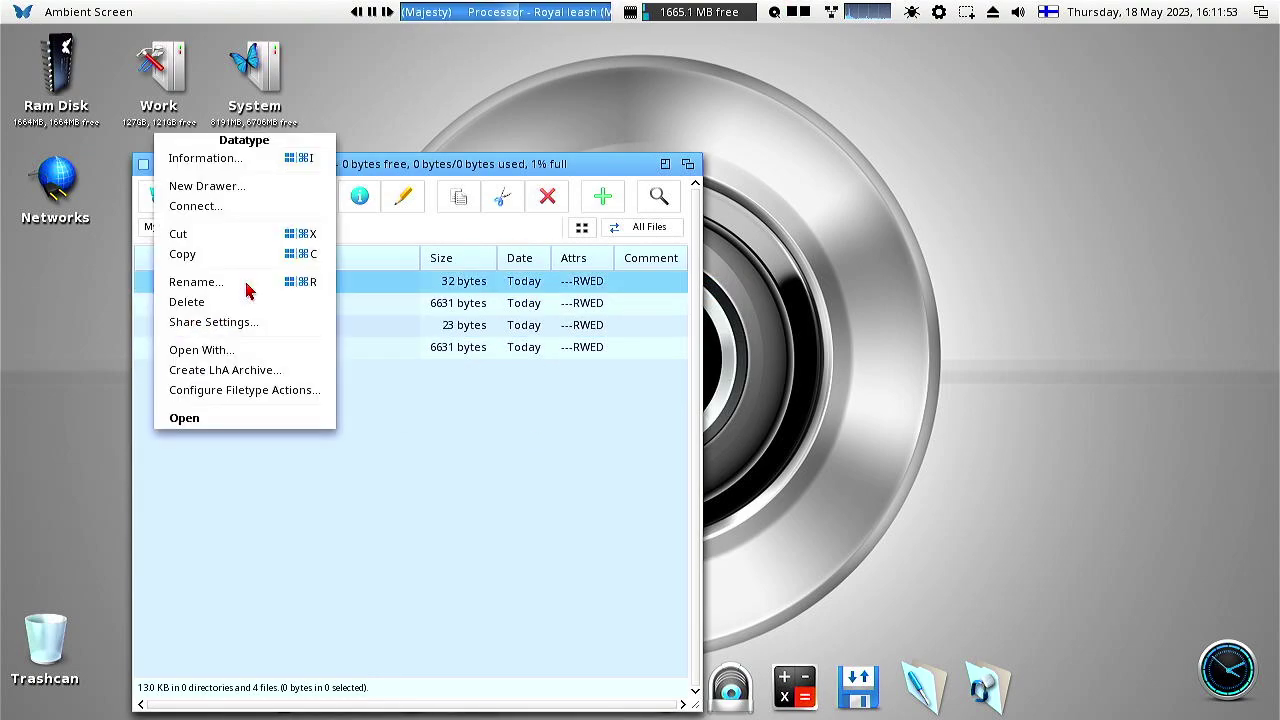
left_click(201, 322)
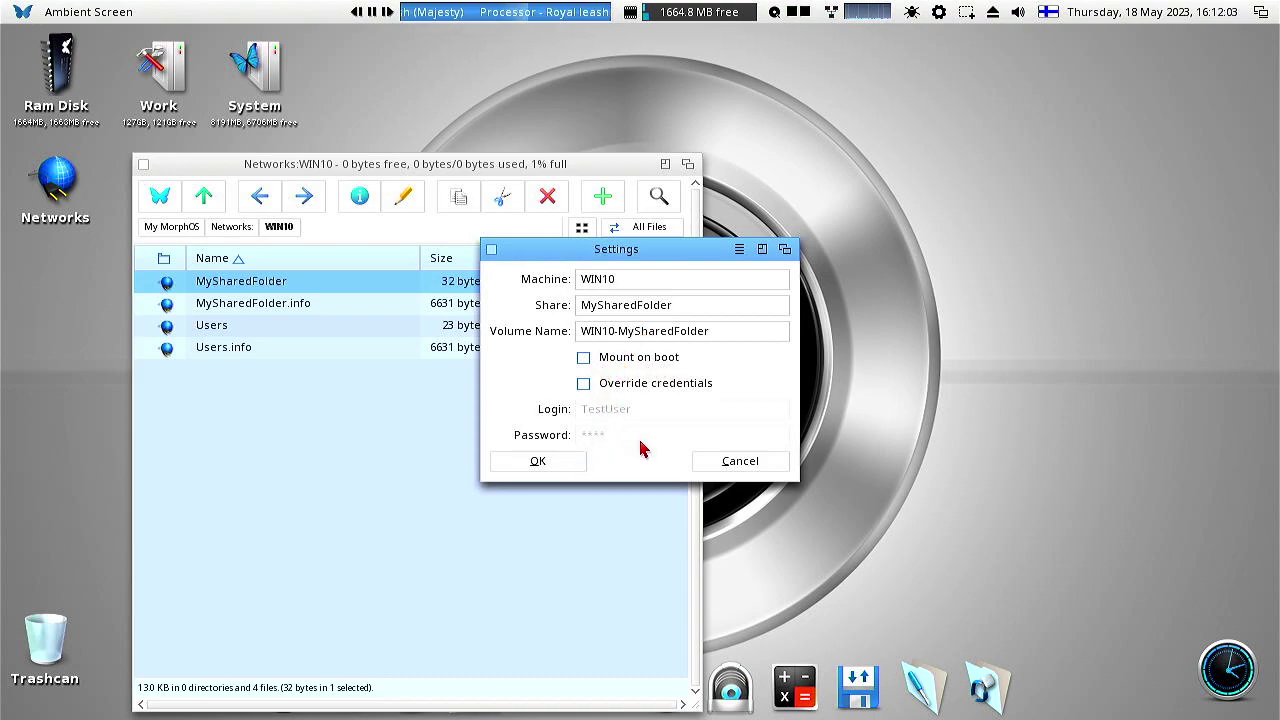
left_click(572, 458)
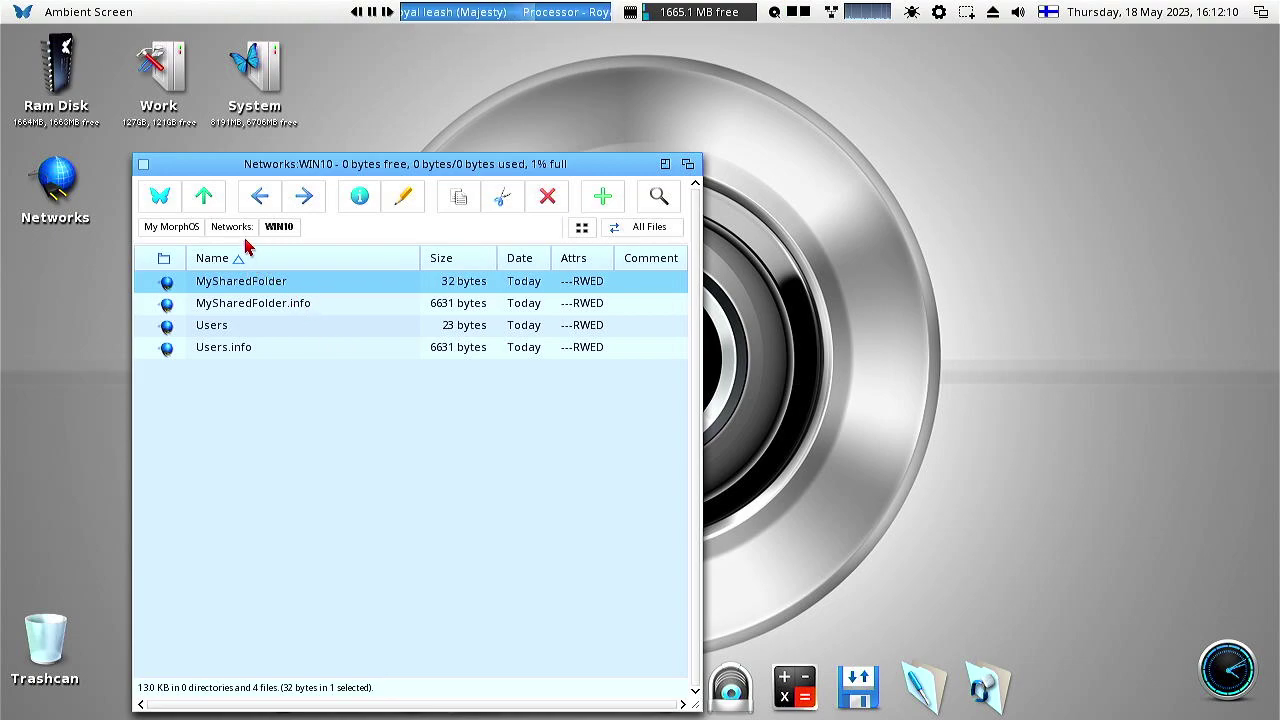
Close the WIN10 window, open the remote computer connection dialog, and set the service path to smb://WIN10/MySharedFolder.
left_click(142, 164)
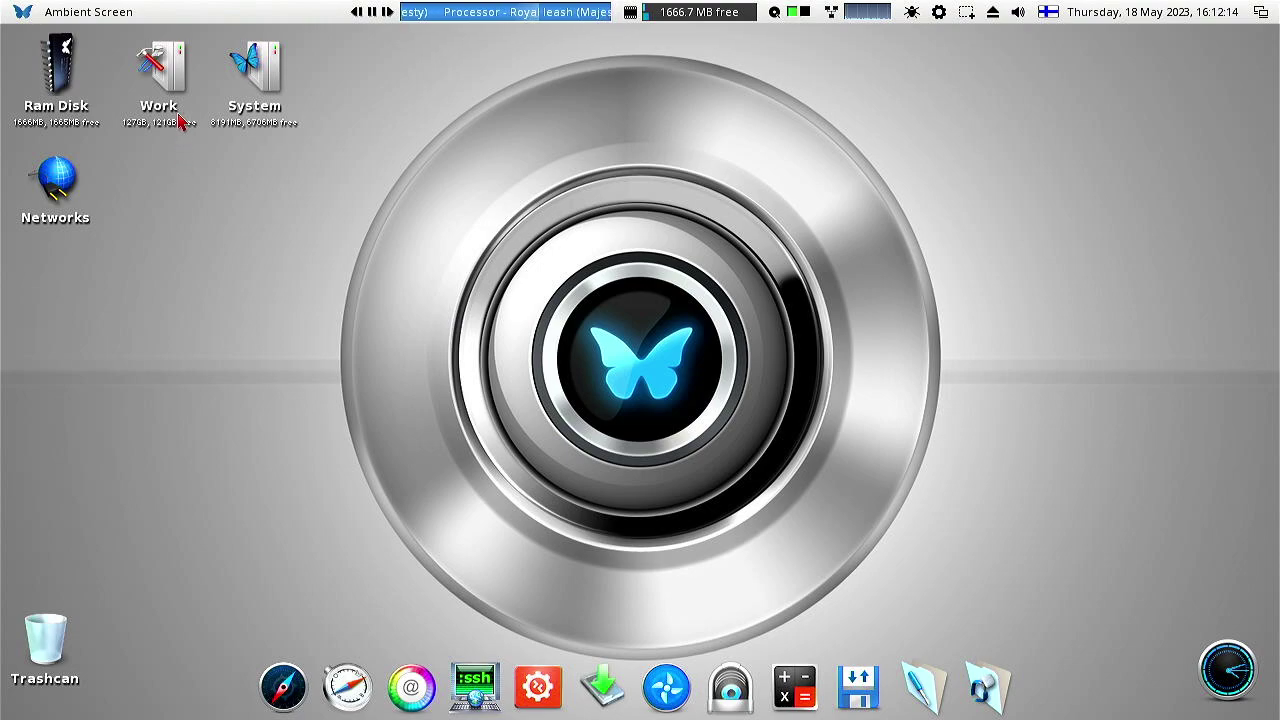
right_click(168, 10)
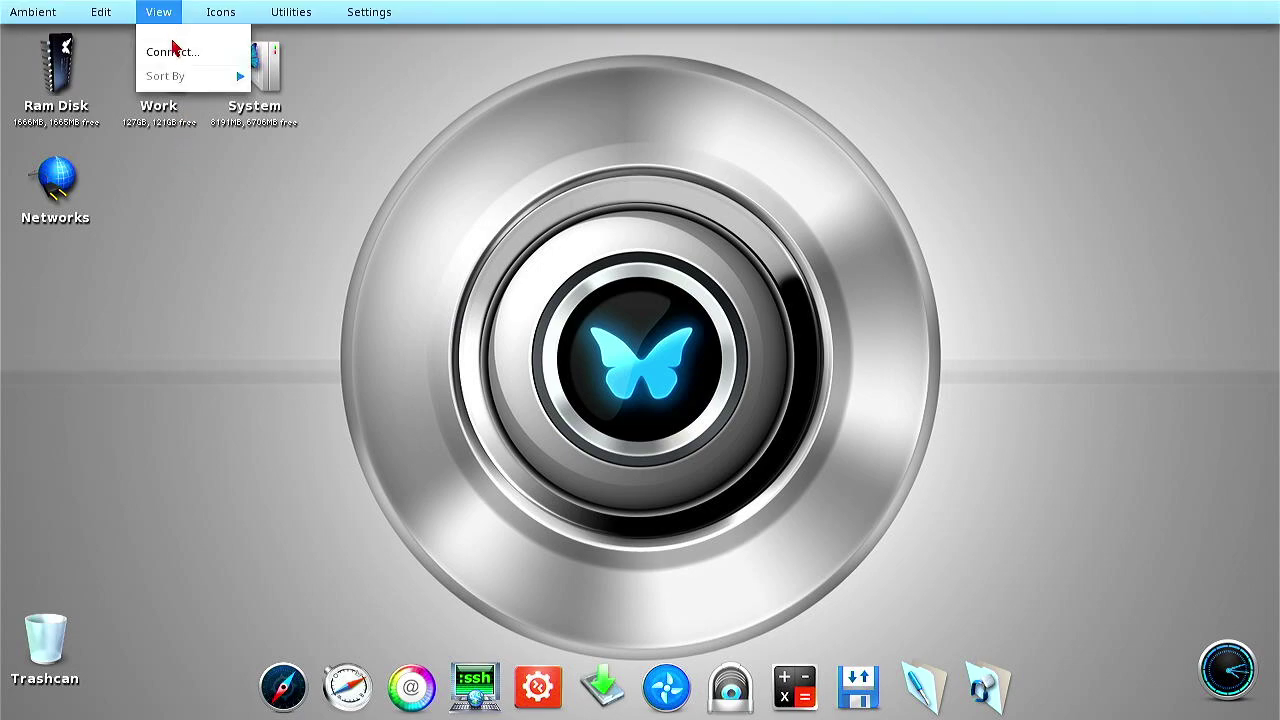
left_click(172, 51)
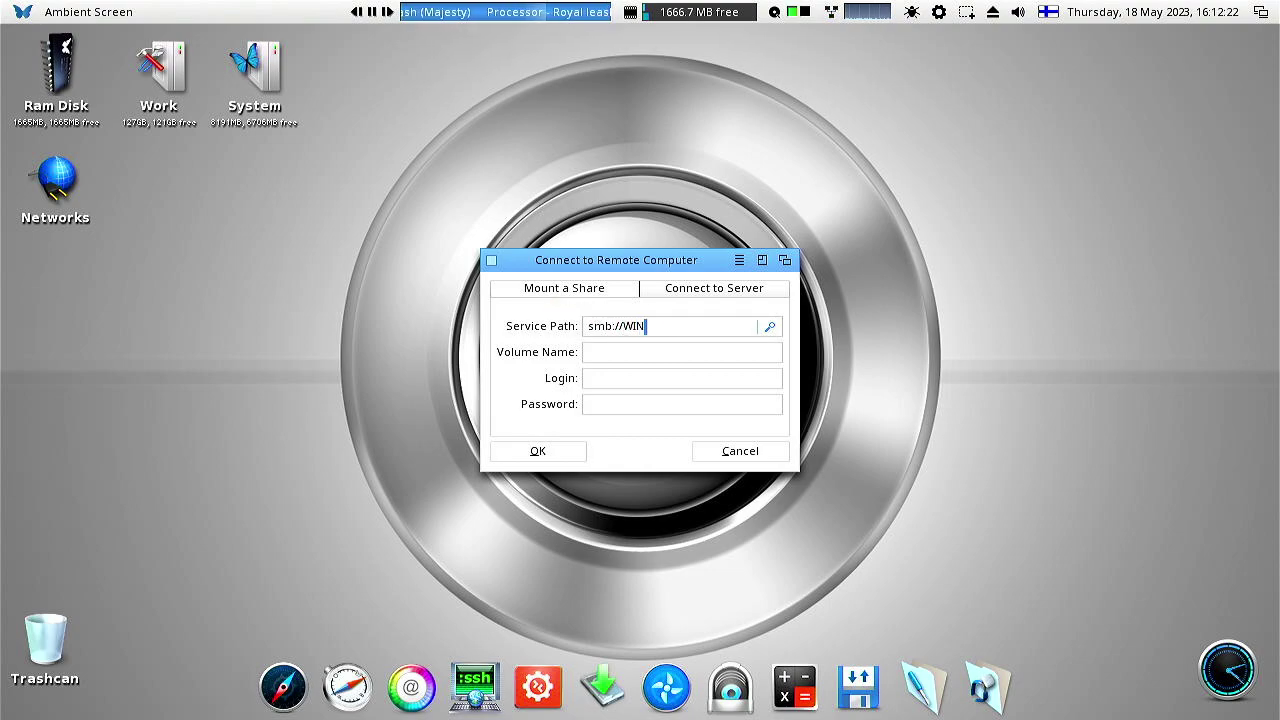
type("10/MySh")
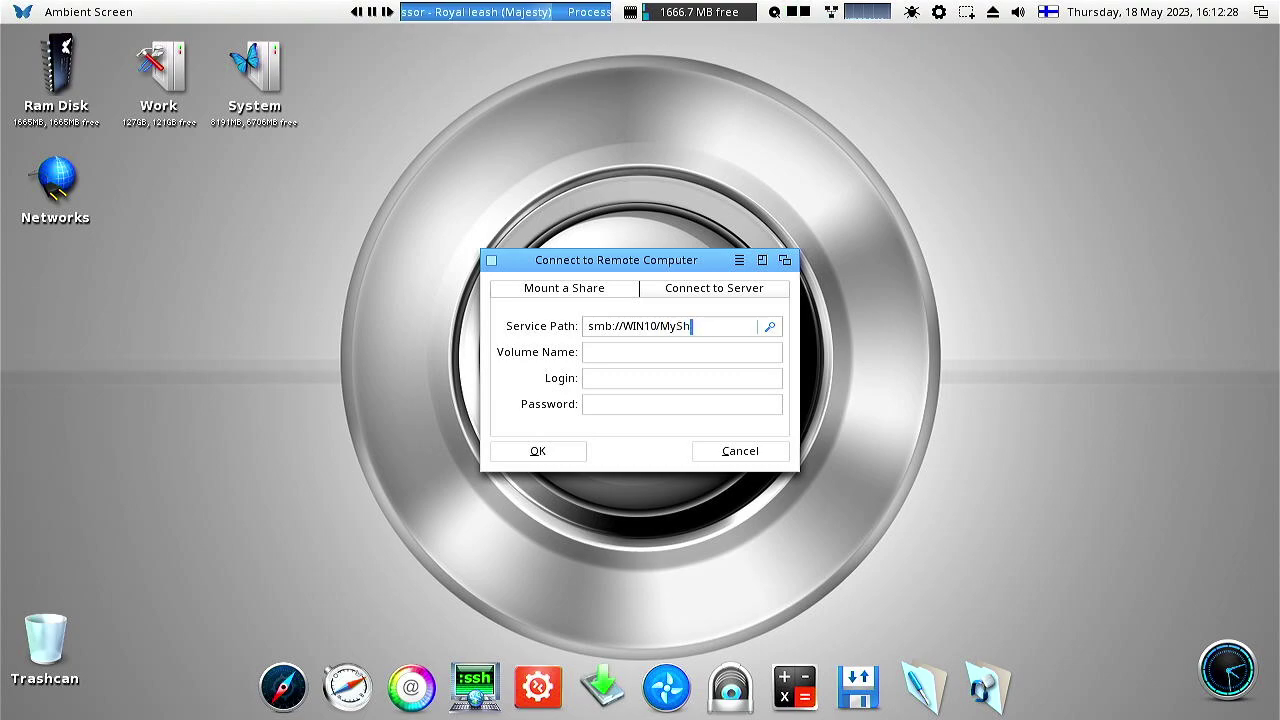
type("aredFolder")
key("Tab")
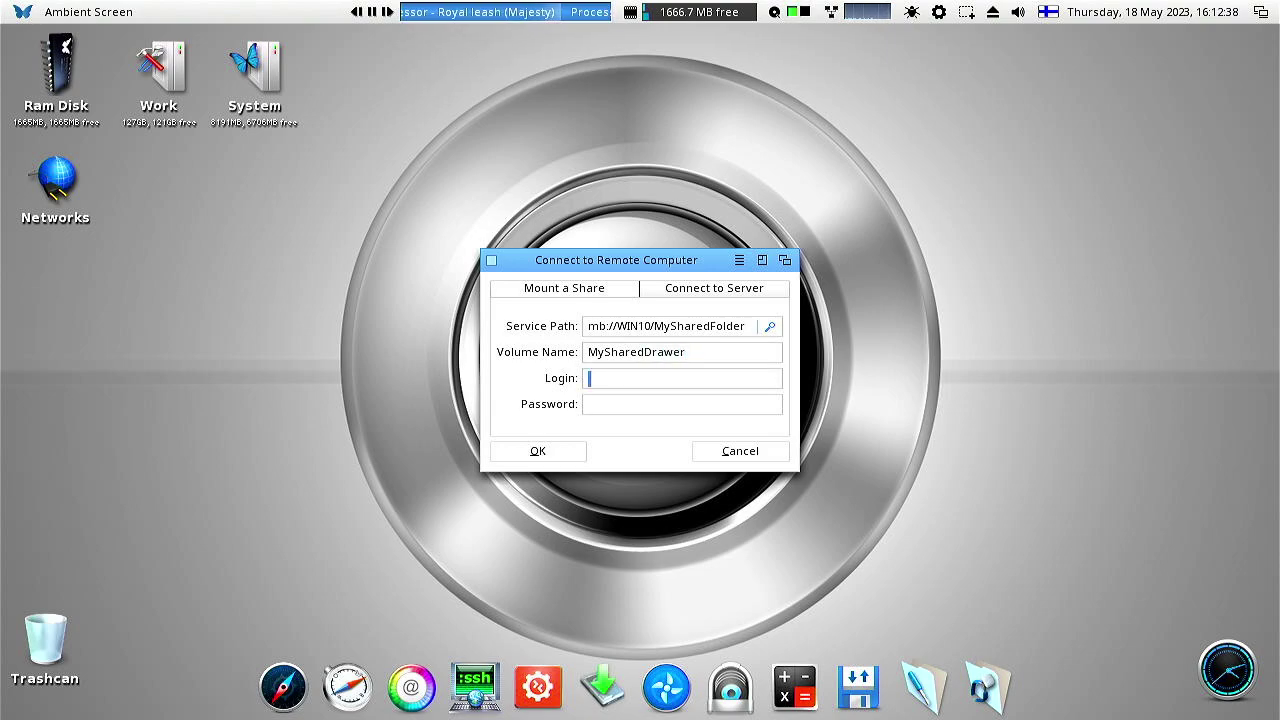
Name the volume MySharedDrawer, enter the login TestUser and the account password, and mount the share.
type("ser")
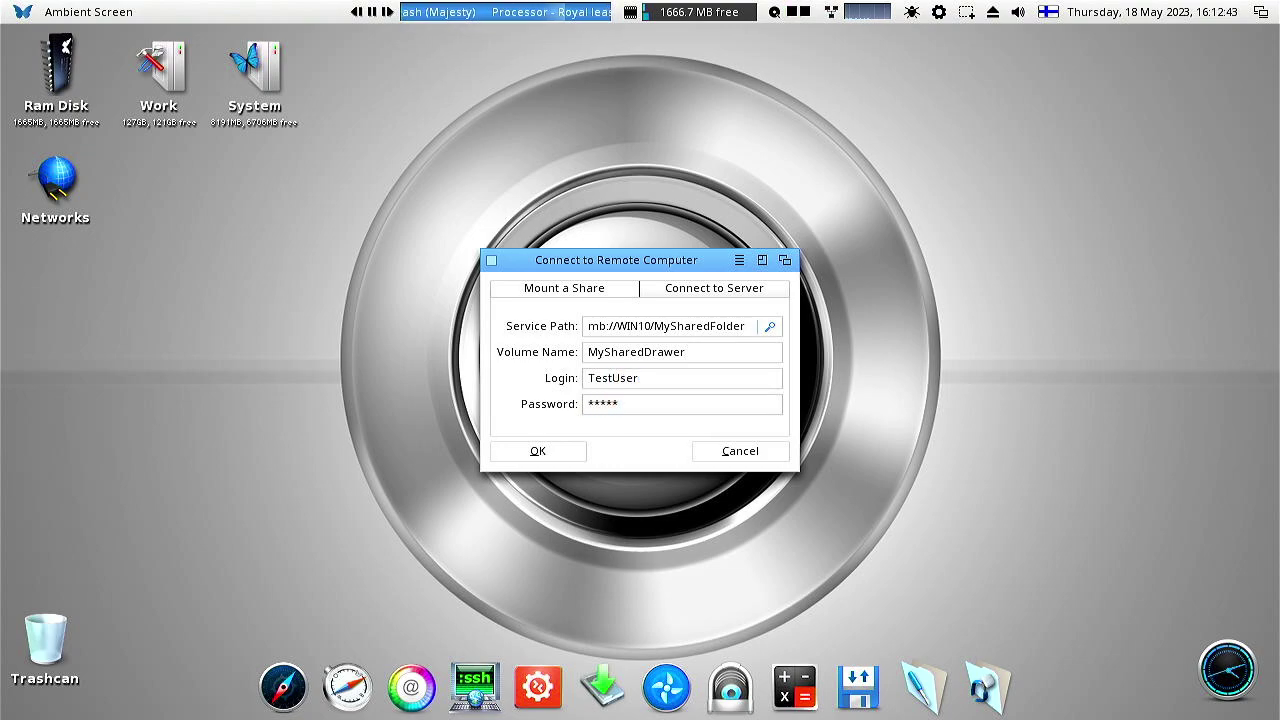
key("BackSpace")
key("BackSpace")
key("BackSpace")
key("BackSpace")
key("BackSpace")
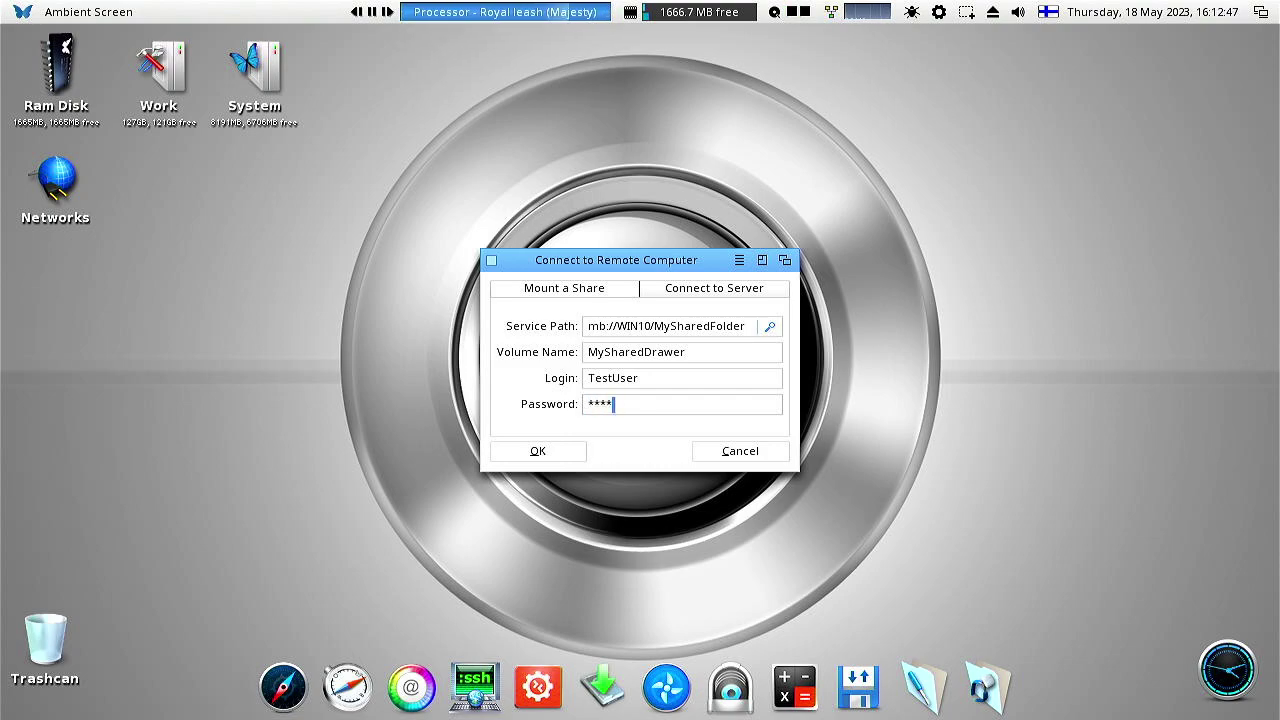
left_click(538, 451)
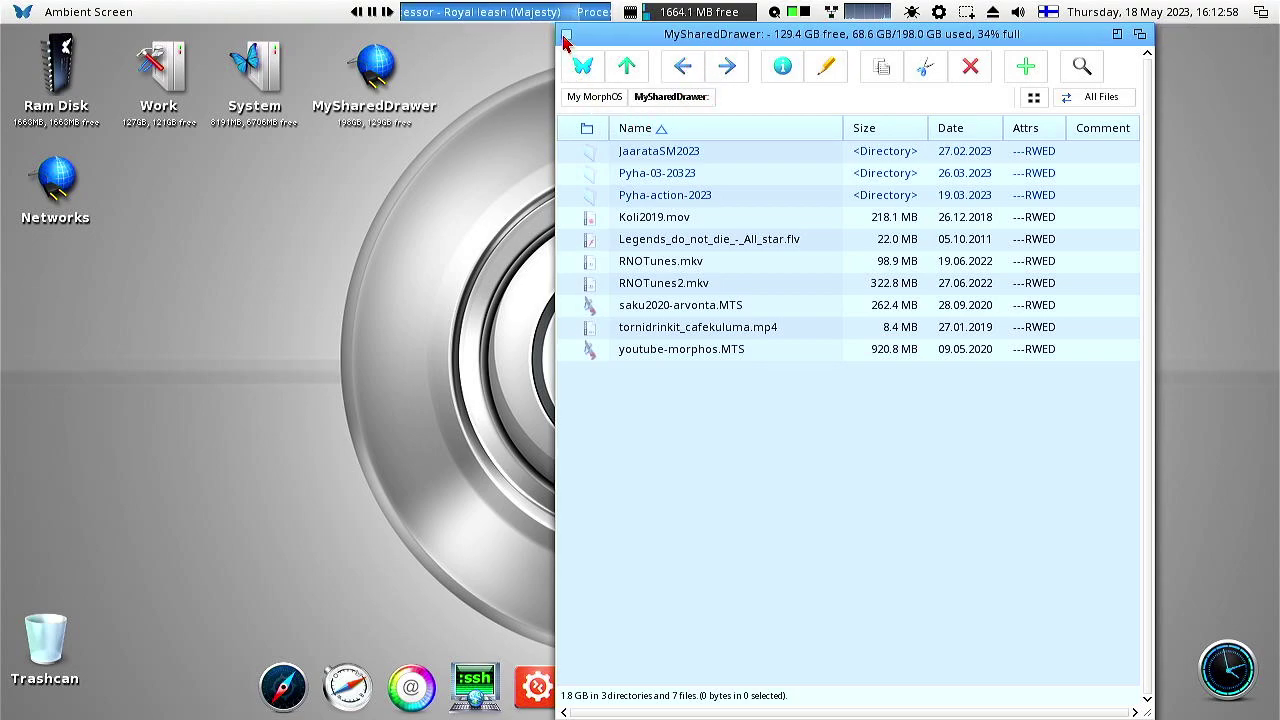
Close the MySharedDrawer window, unmount MySharedDrawer: with the unmount command in a shell, and close the shell.
left_click(565, 35)
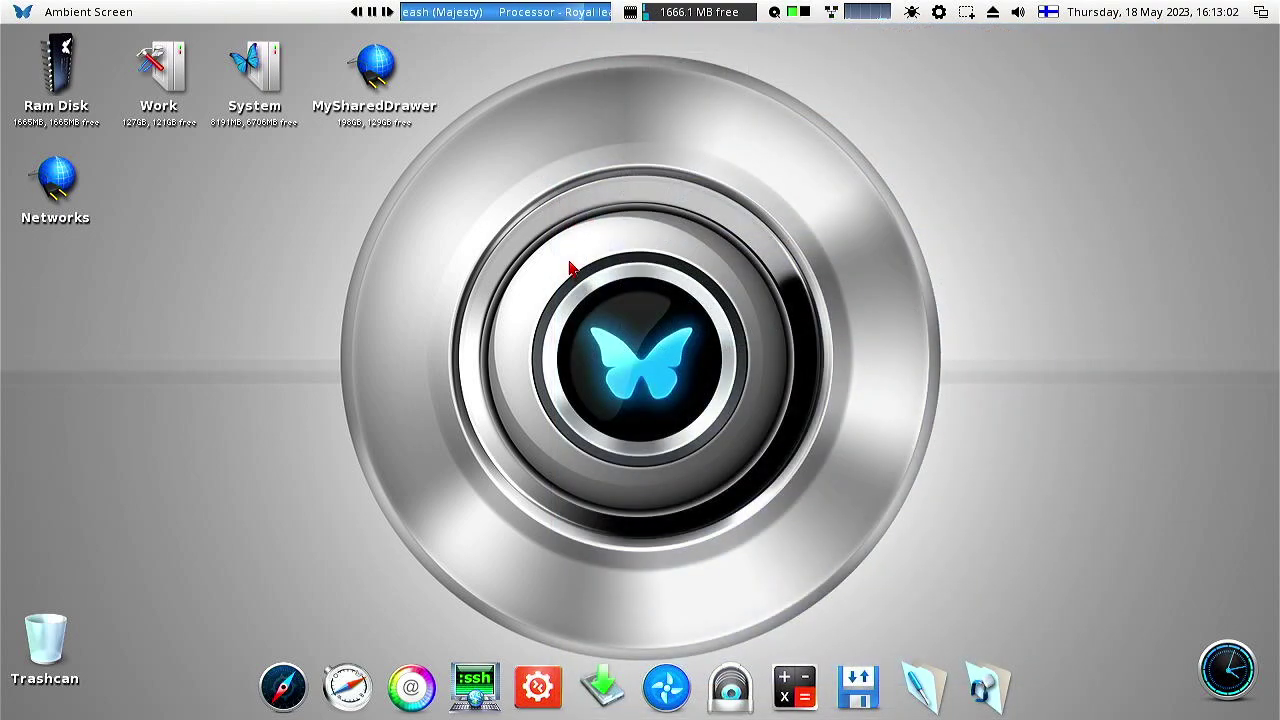
key("ctrl+alt+s")
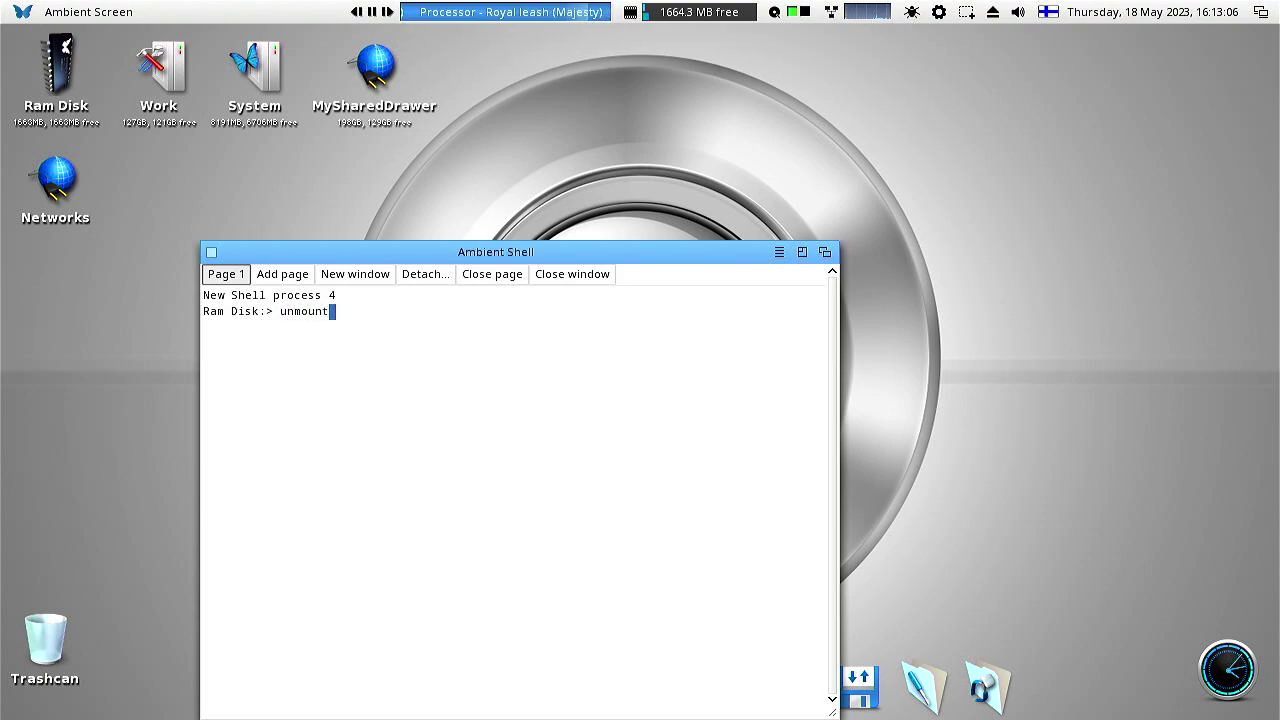
type("unmount m")
key("Tab")
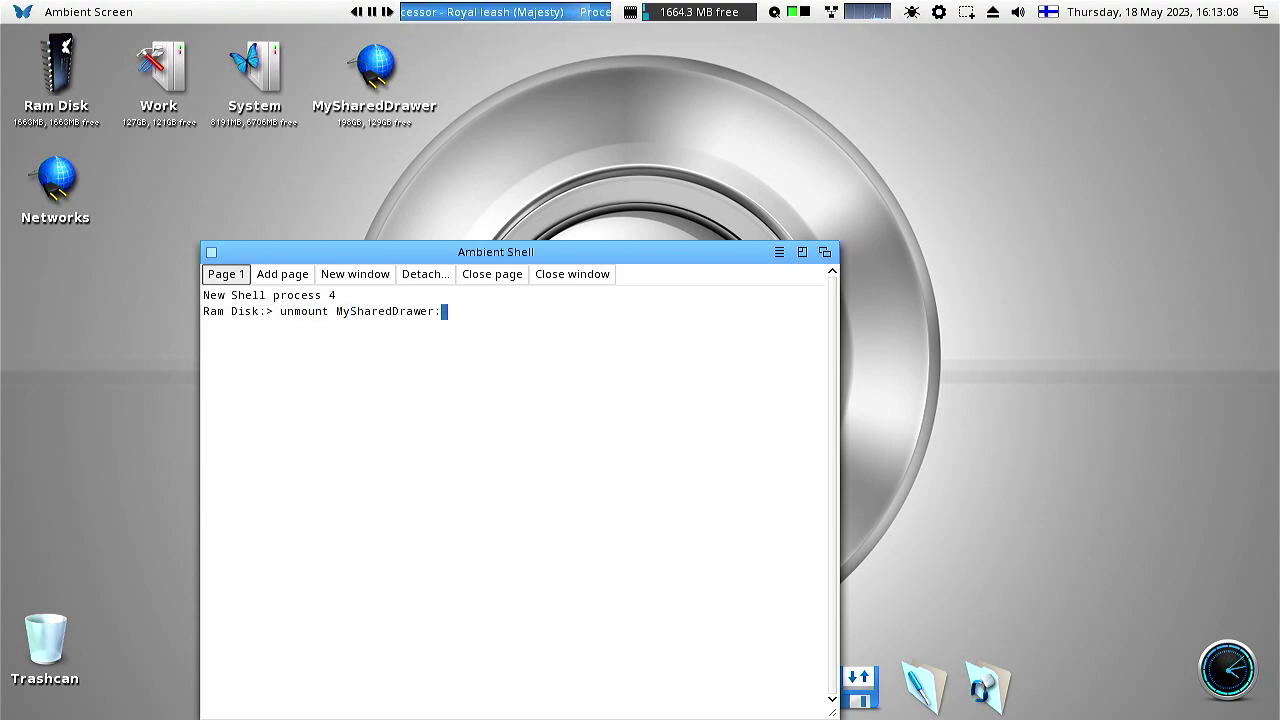
key("Return")
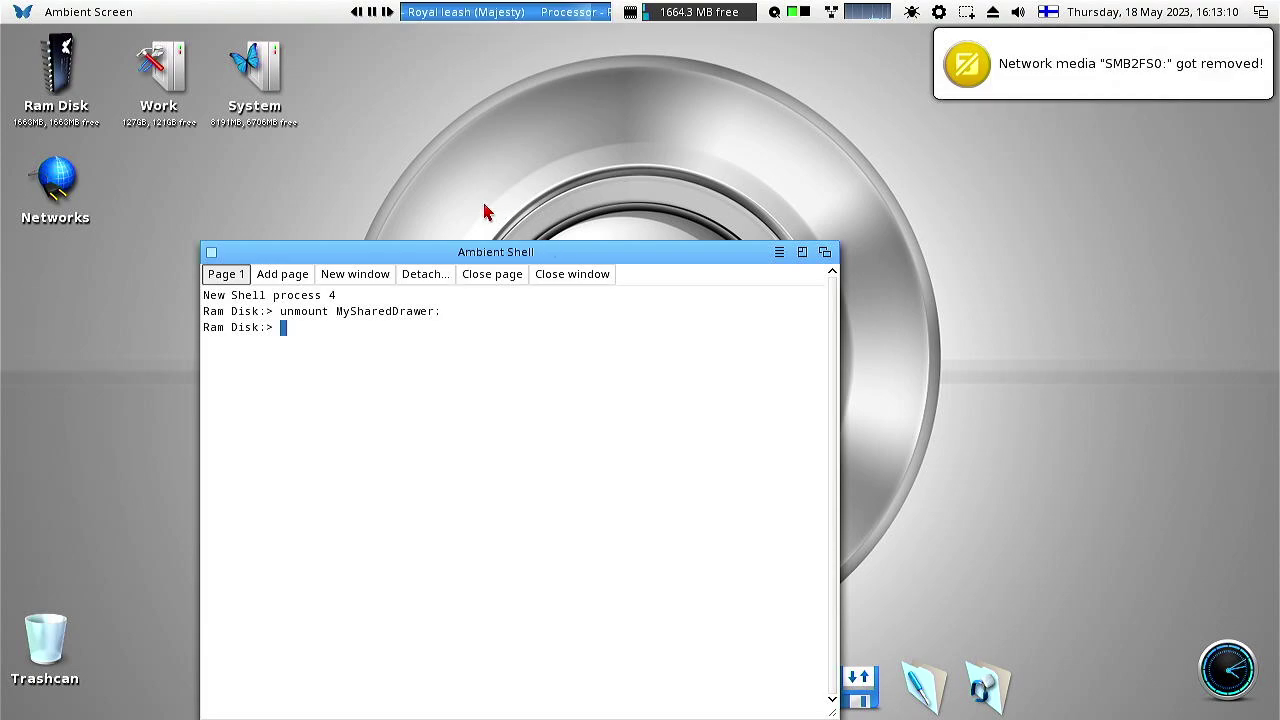
left_click(212, 252)
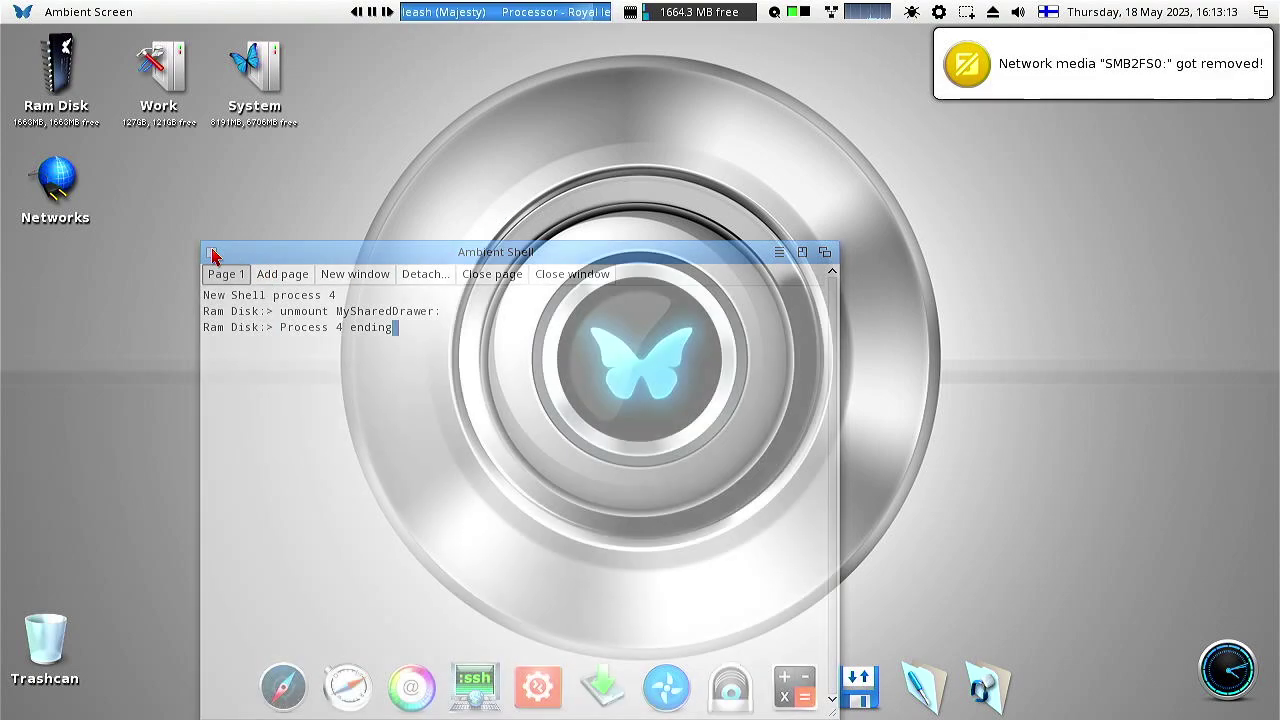
Reopen the remote computer connection dialog and fill in the share details from the stored WIN10 MySharedFolder entry.
right_click(183, 10)
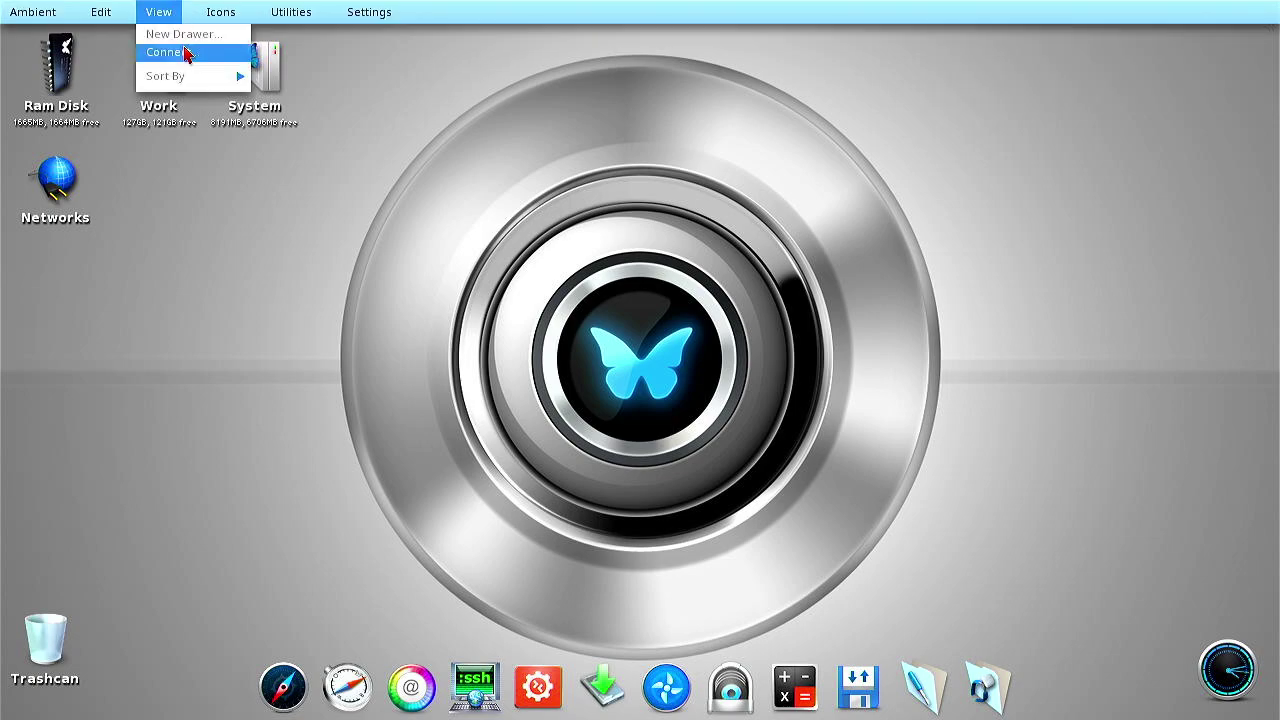
left_click(185, 52)
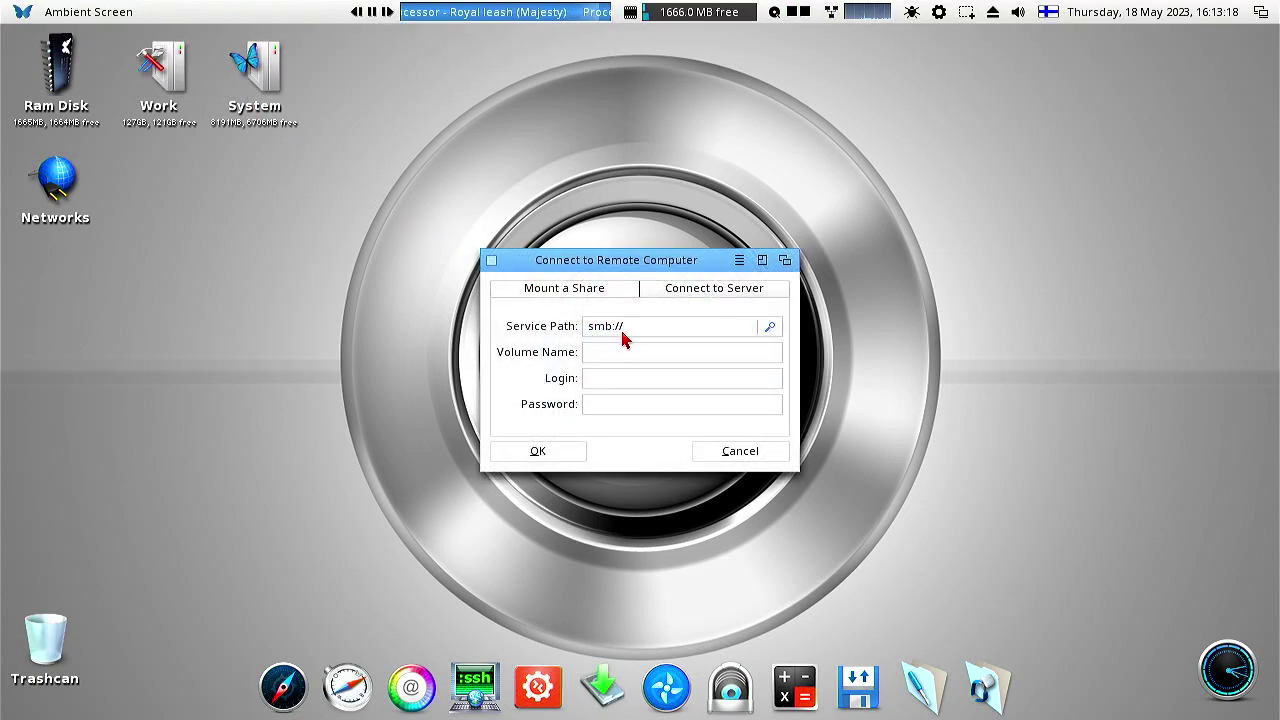
left_click(769, 327)
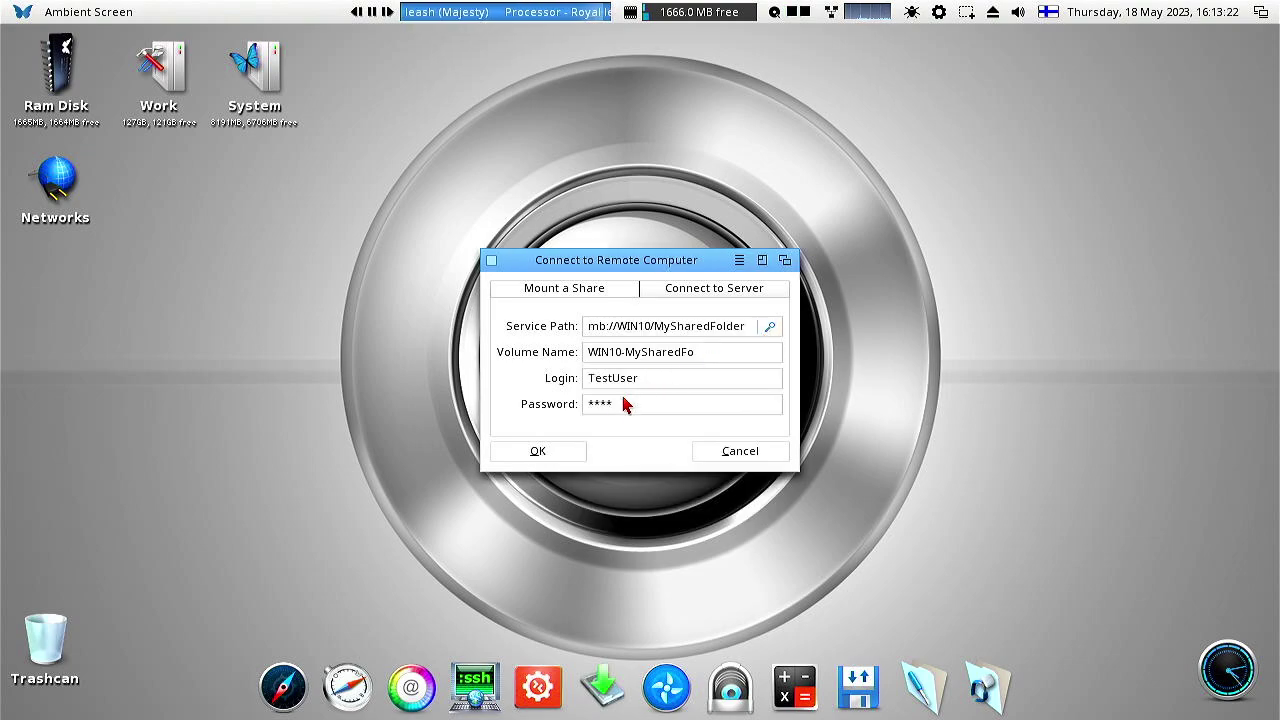
Switch to connecting to a server, enter address 192.168.1.9, login TestUser and the account password, and connect.
left_click(678, 289)
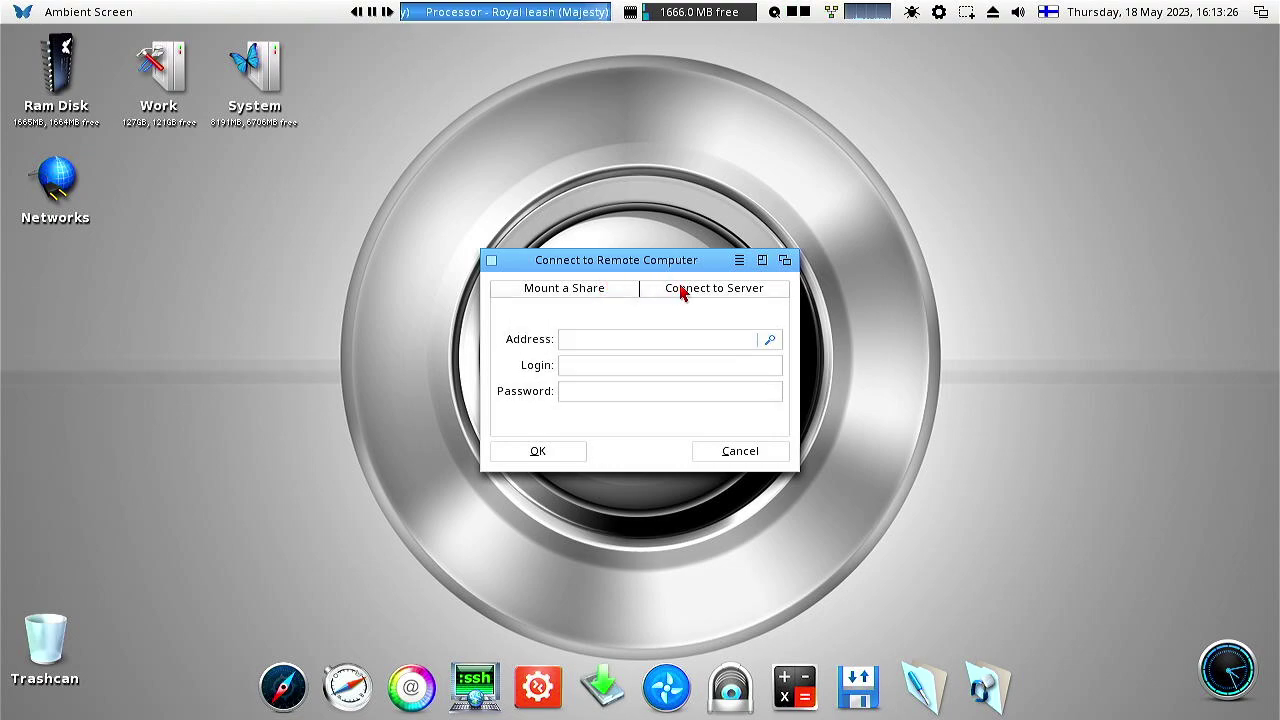
left_click(648, 341)
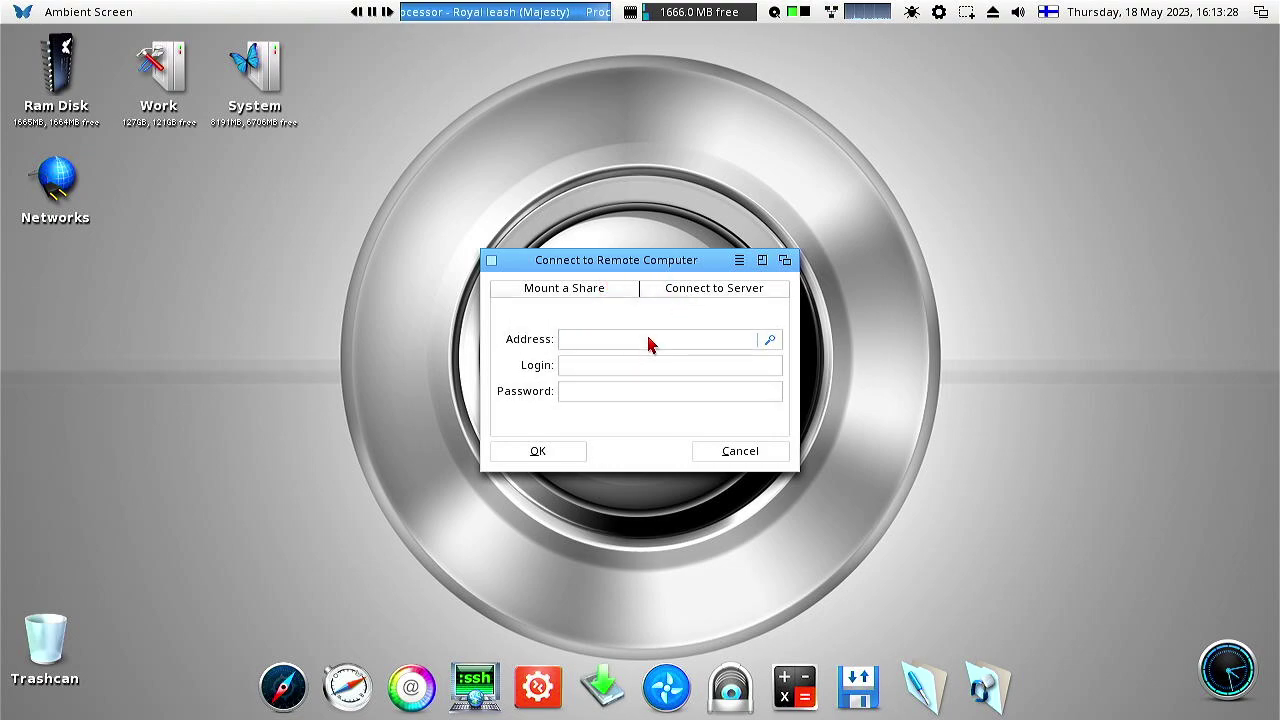
type("192.168.1.9")
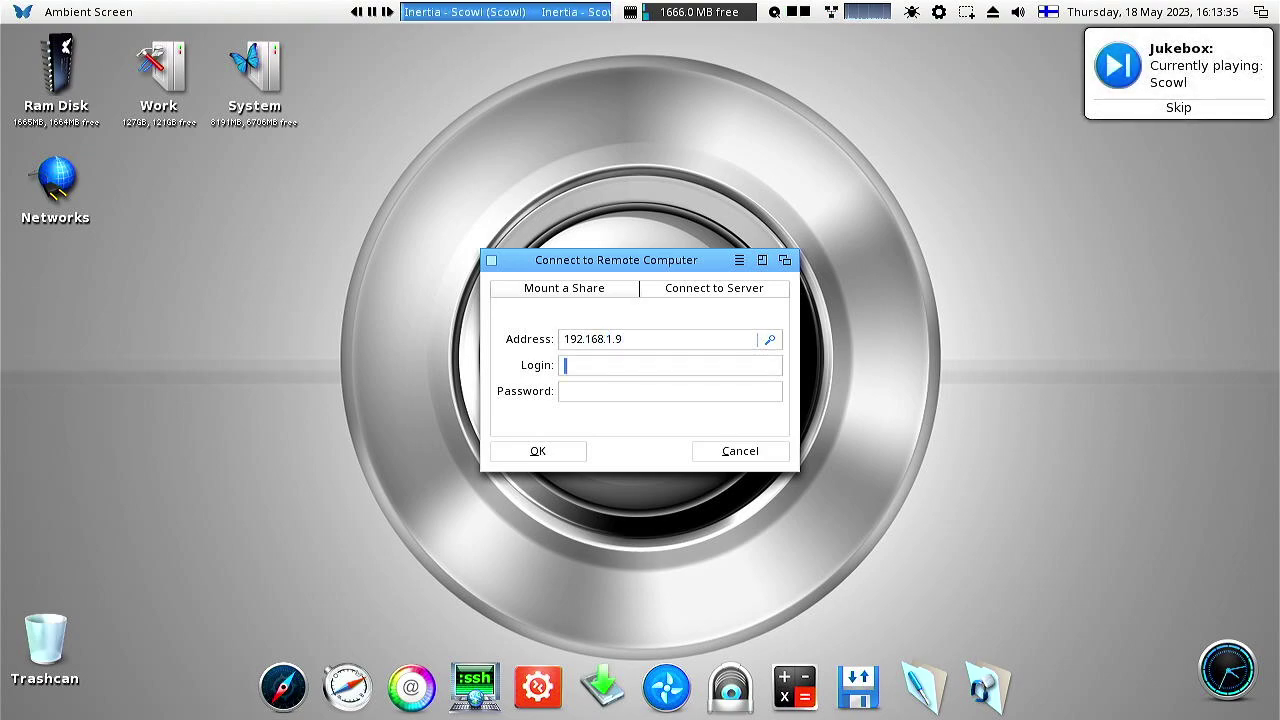
type("TestUser")
key("Tab")
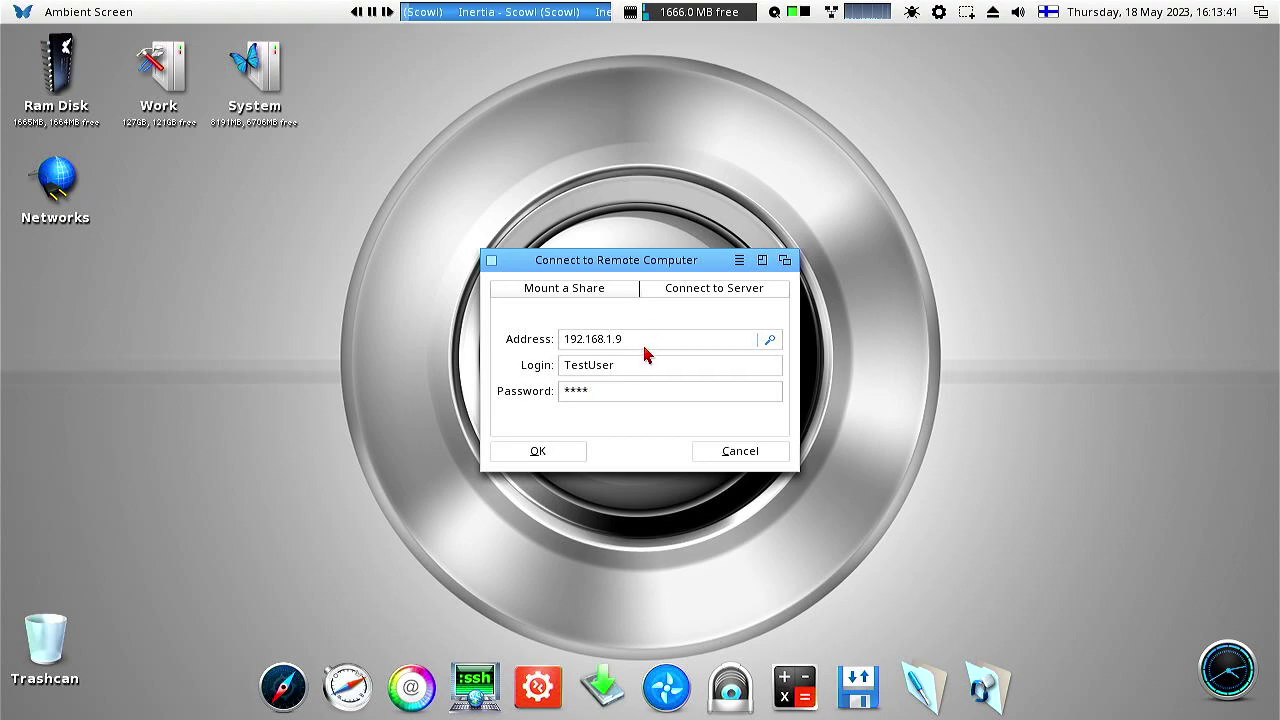
left_click(547, 453)
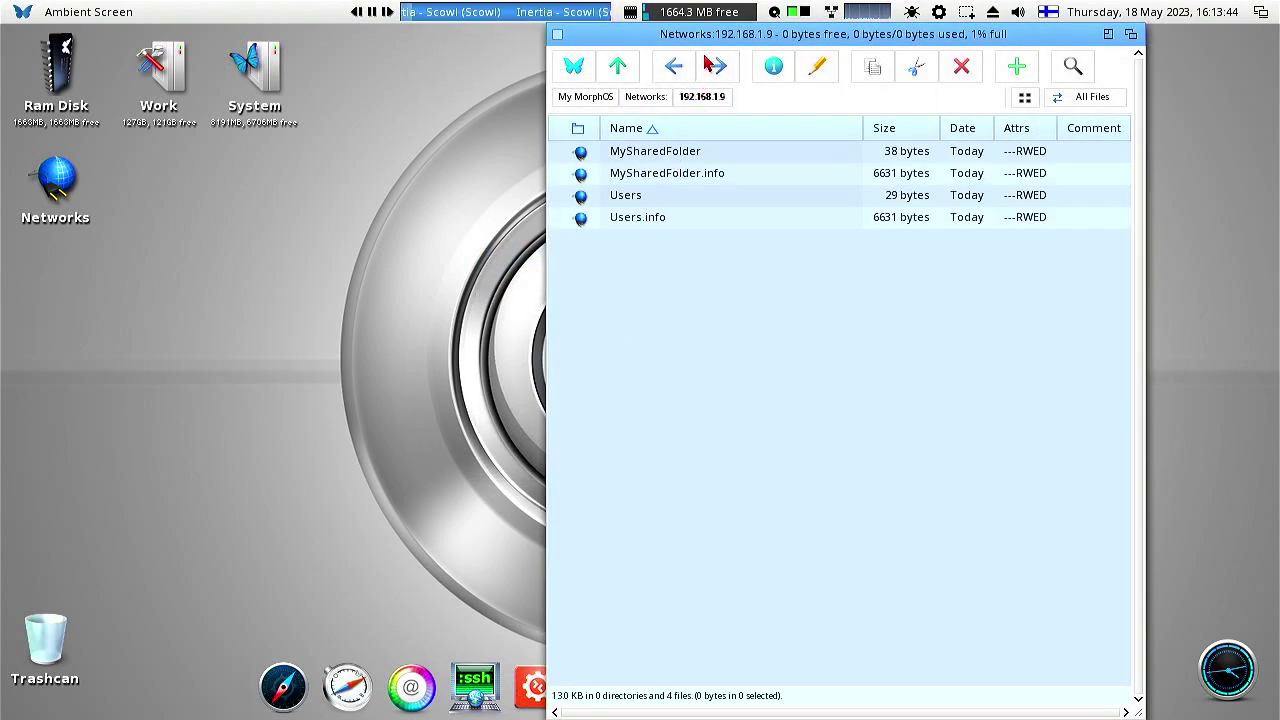
Move the 192.168.1.9 window aside, mount MySharedFolder from it, and close the shared folder's window.
left_click_drag(706, 34, 446, 34)
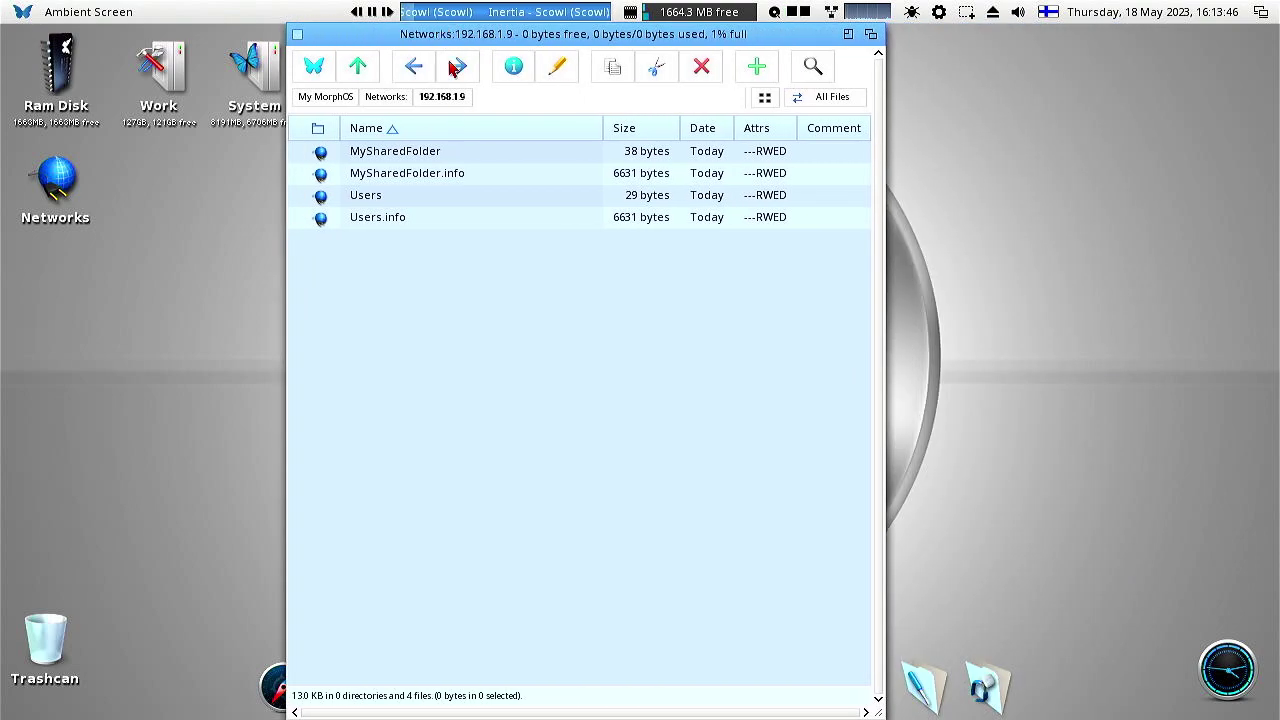
double_click(388, 154)
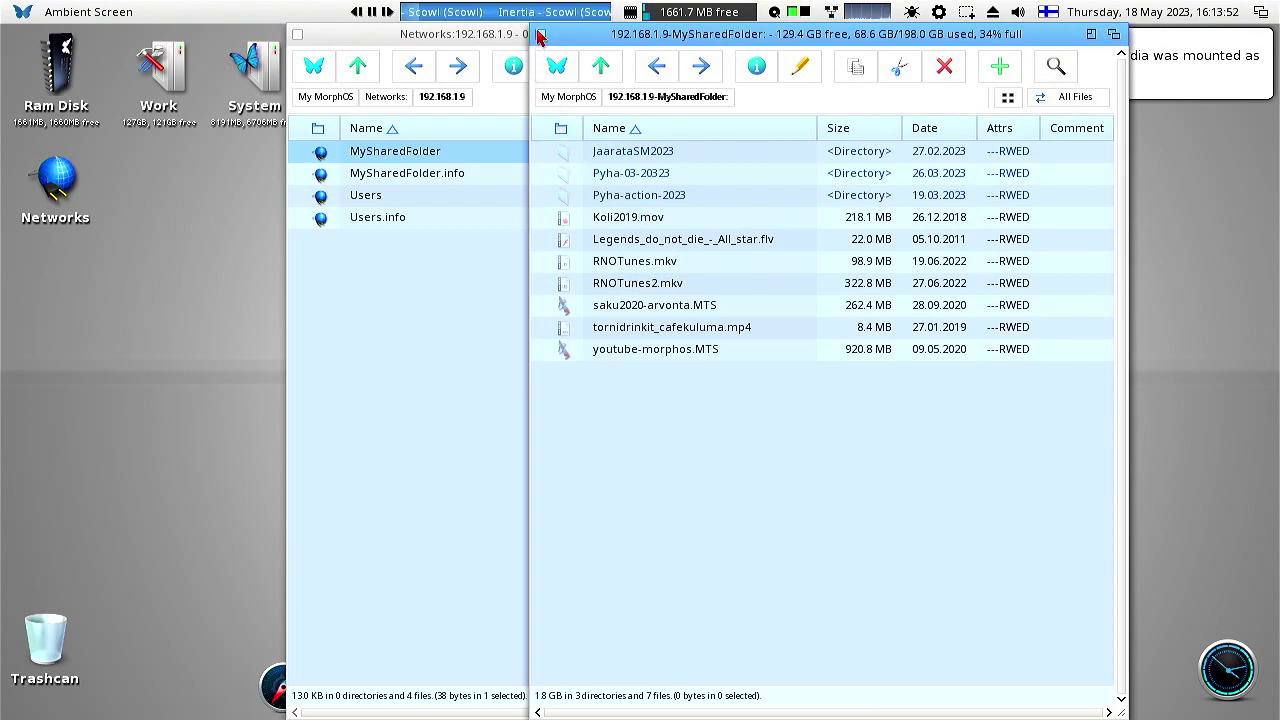
left_click(538, 35)
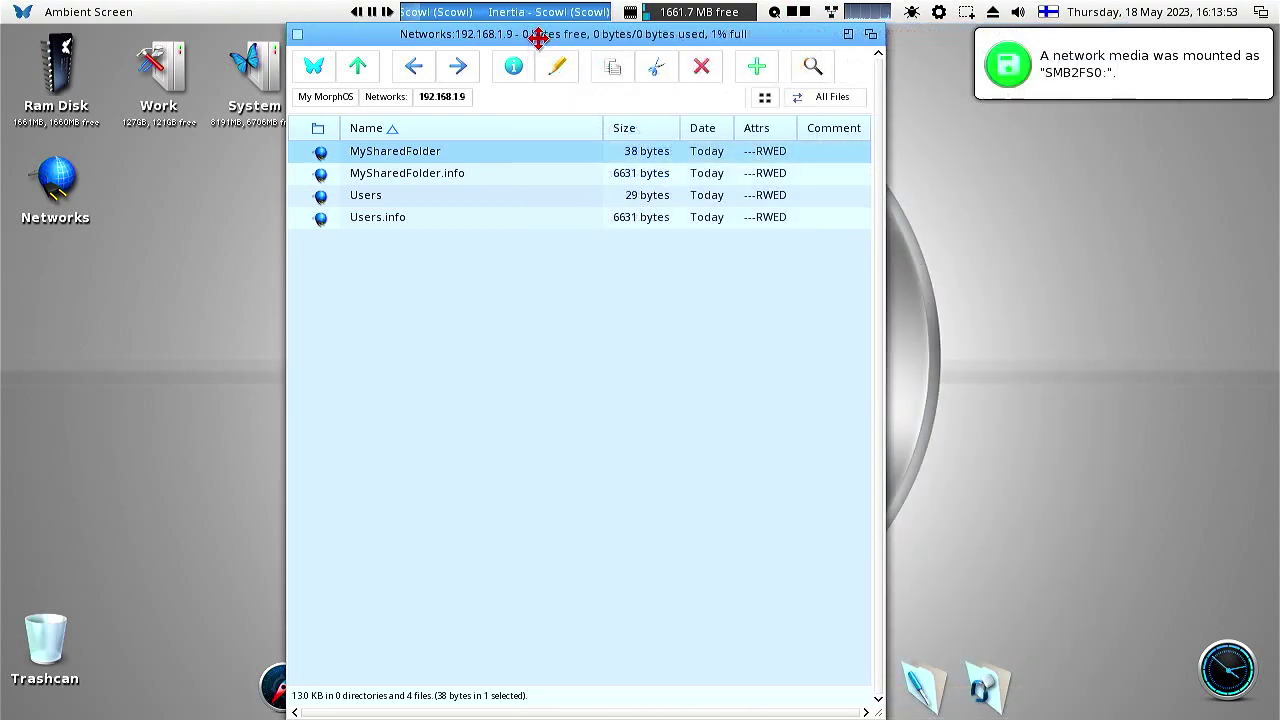
Close the 192.168.1.9 window and eject the 192.168.1.9-MySharedFolder volume.
left_click(297, 35)
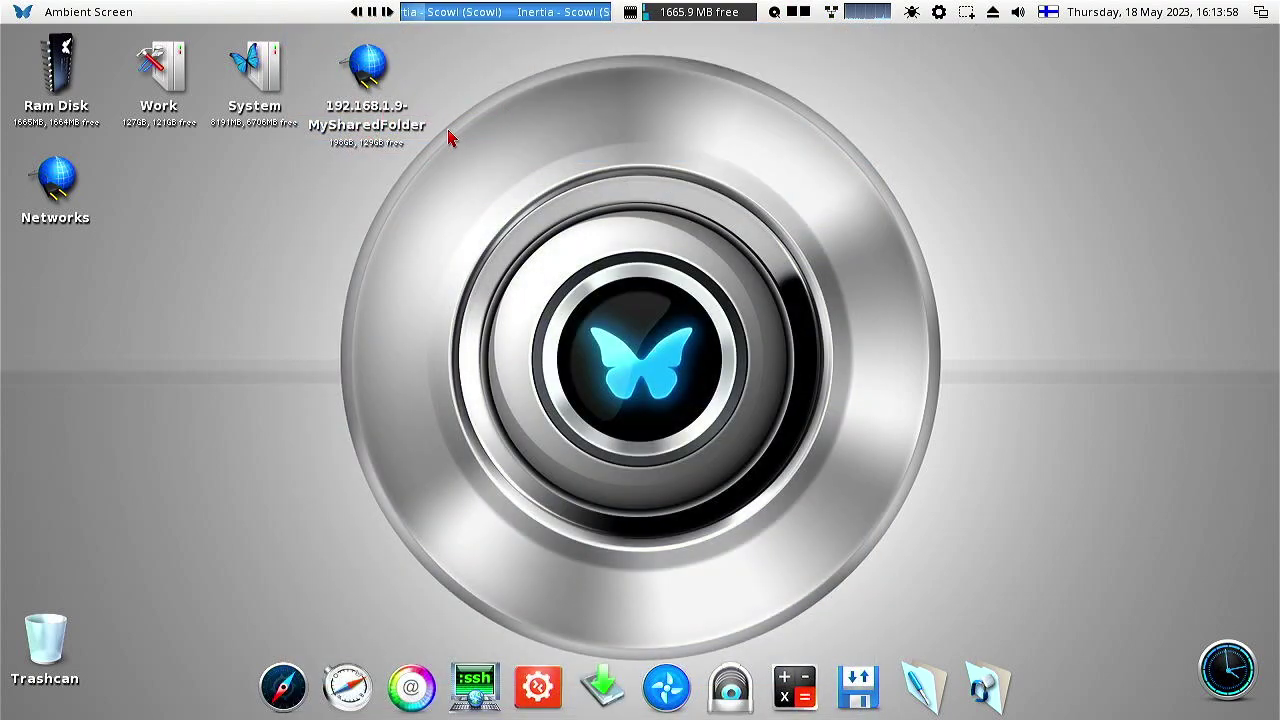
left_click(993, 14)
left_click(1038, 76)
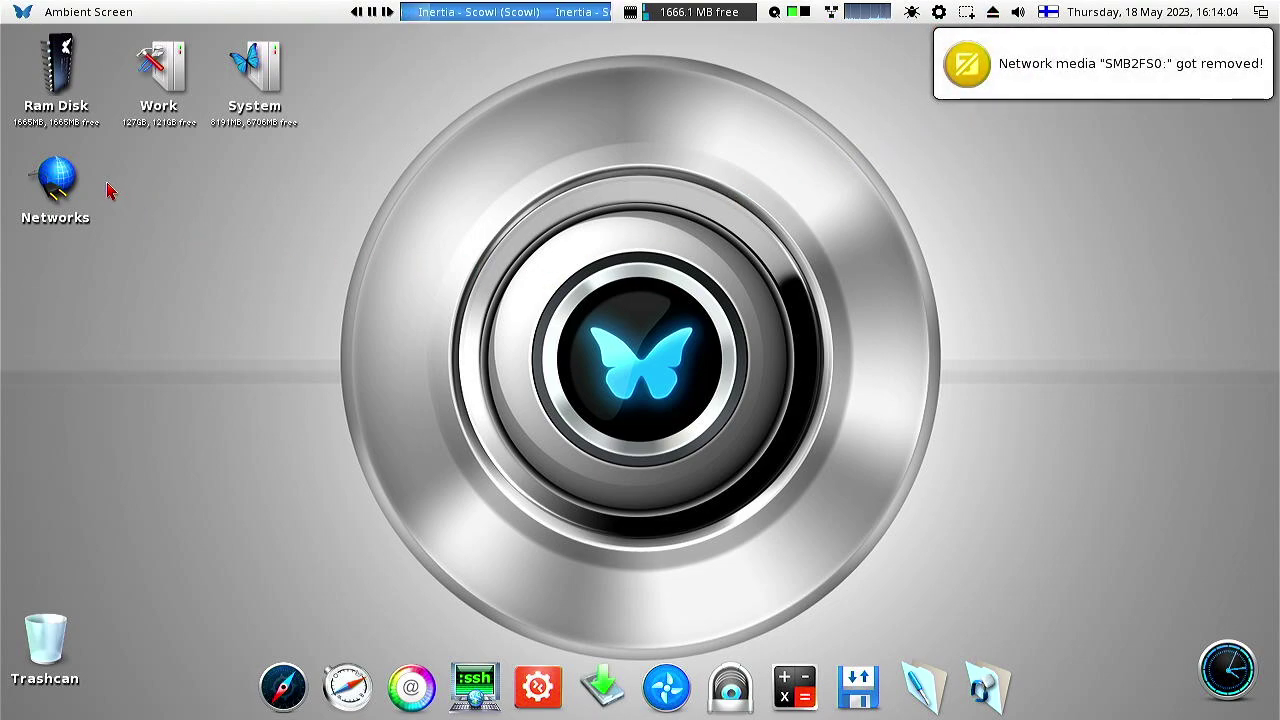
View the machines listed in Networks, close the window, and put the Networks icon away from the desktop.
double_click(57, 180)
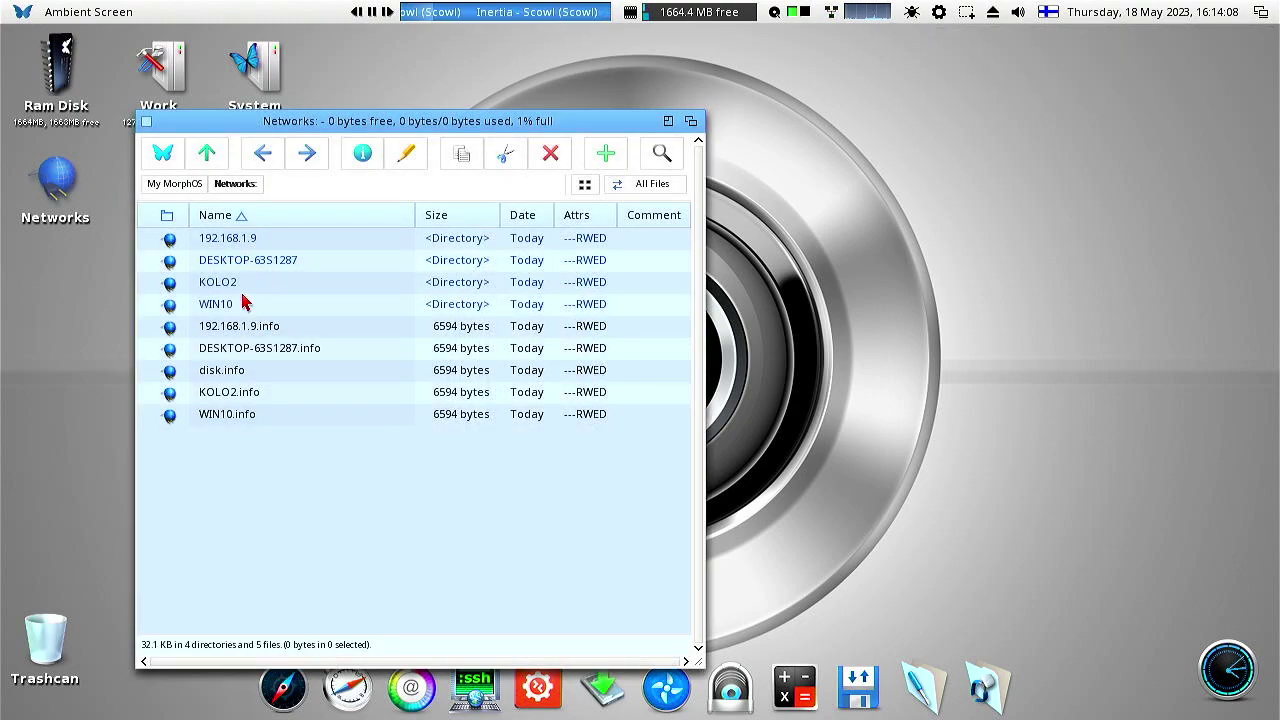
left_click(146, 121)
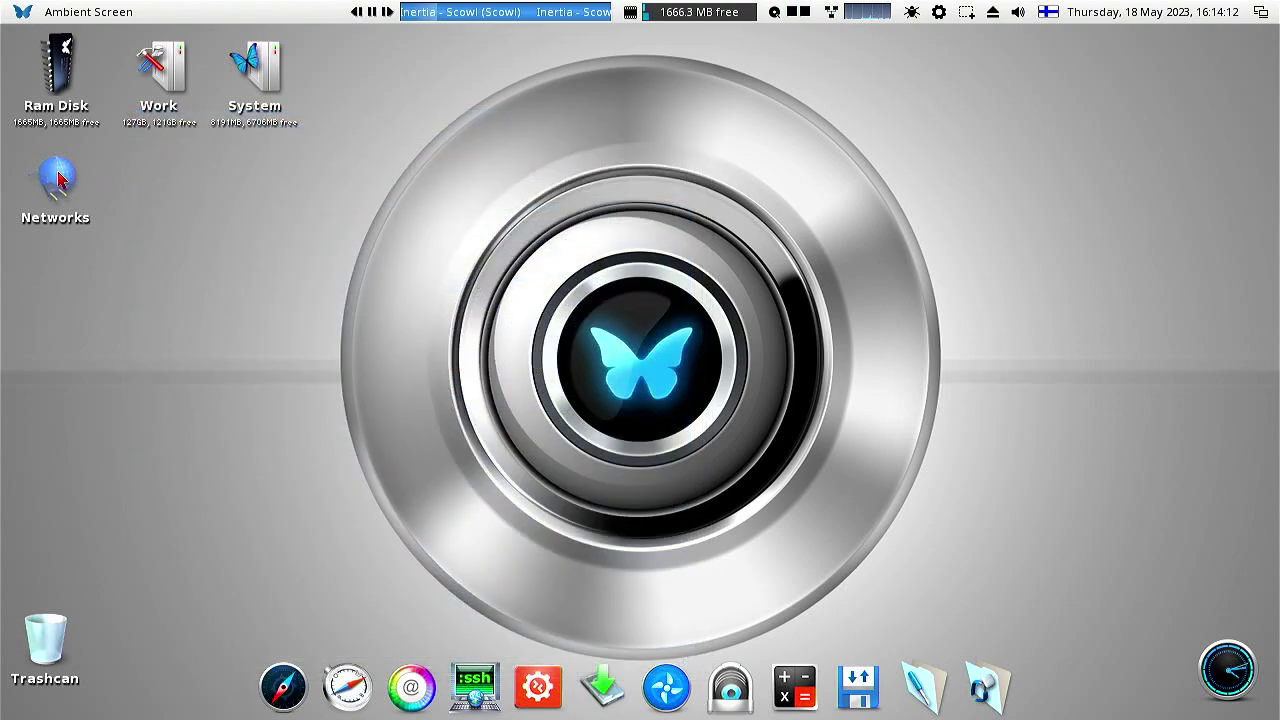
right_click(58, 180)
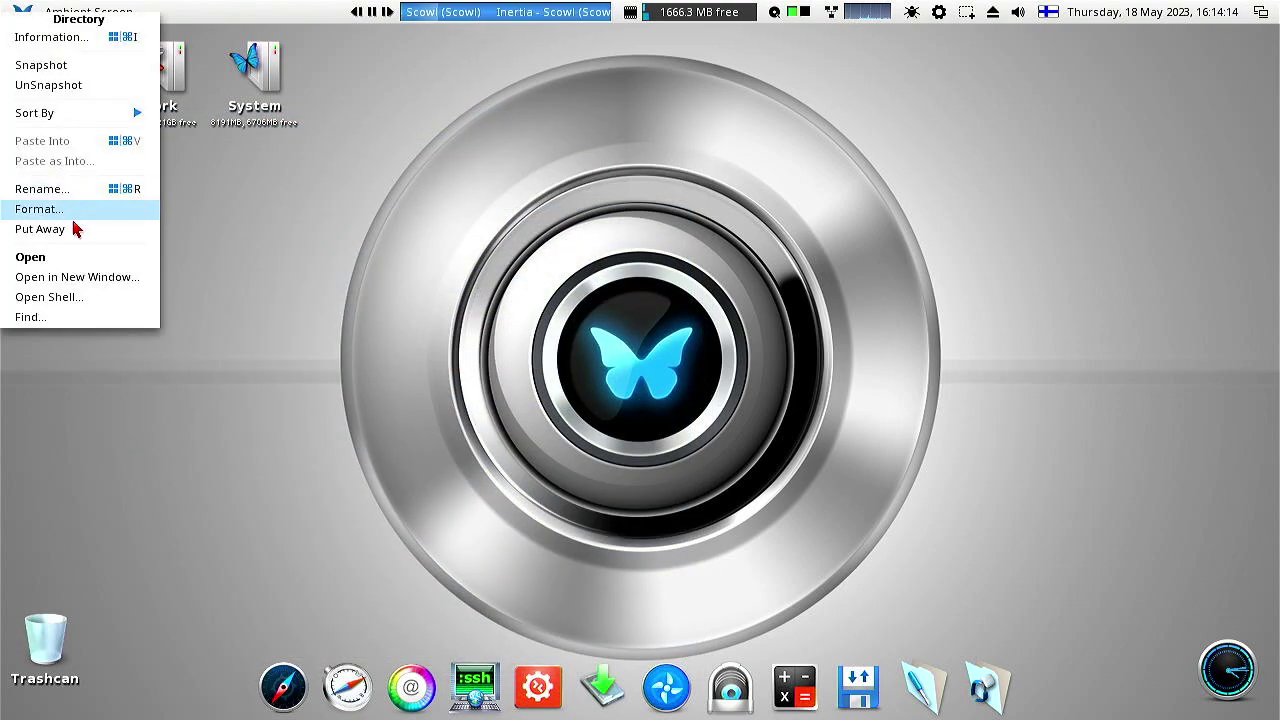
left_click(82, 243)
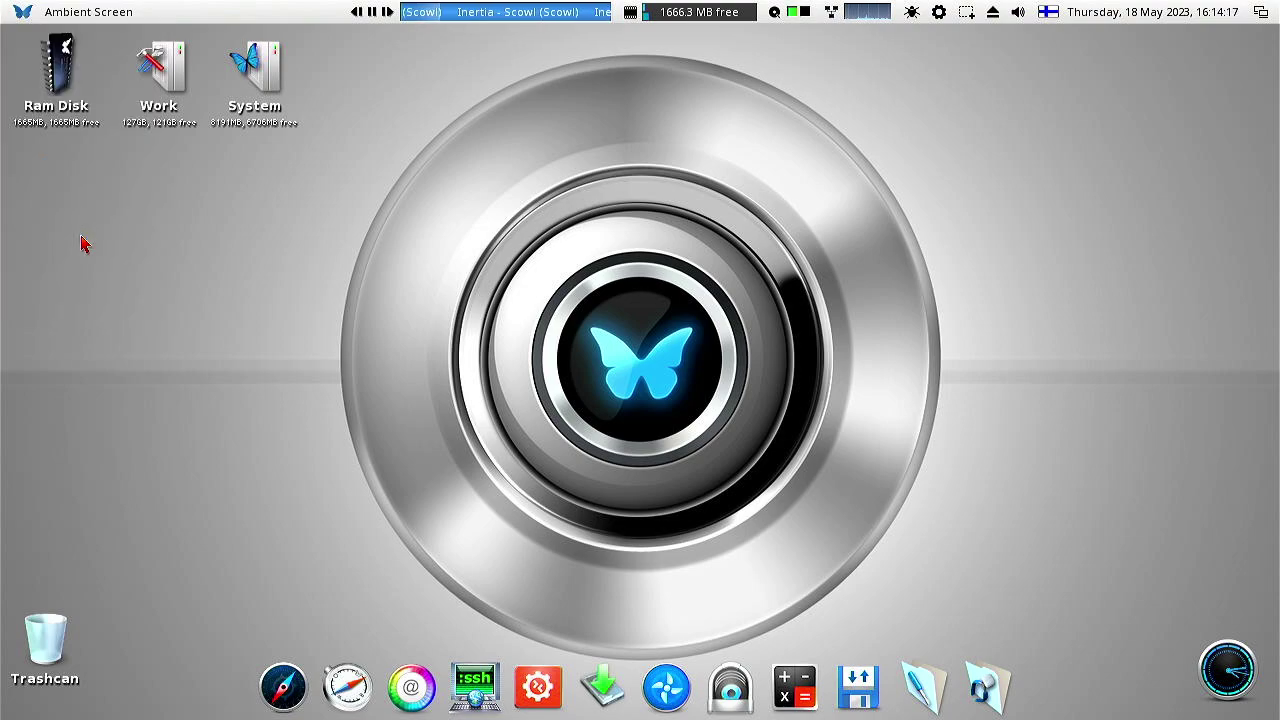
Browse Networks through the My MorphOS volume list, and put its icon back on the desktop below Ram Disk.
double_click(450, 143)
double_click(529, 265)
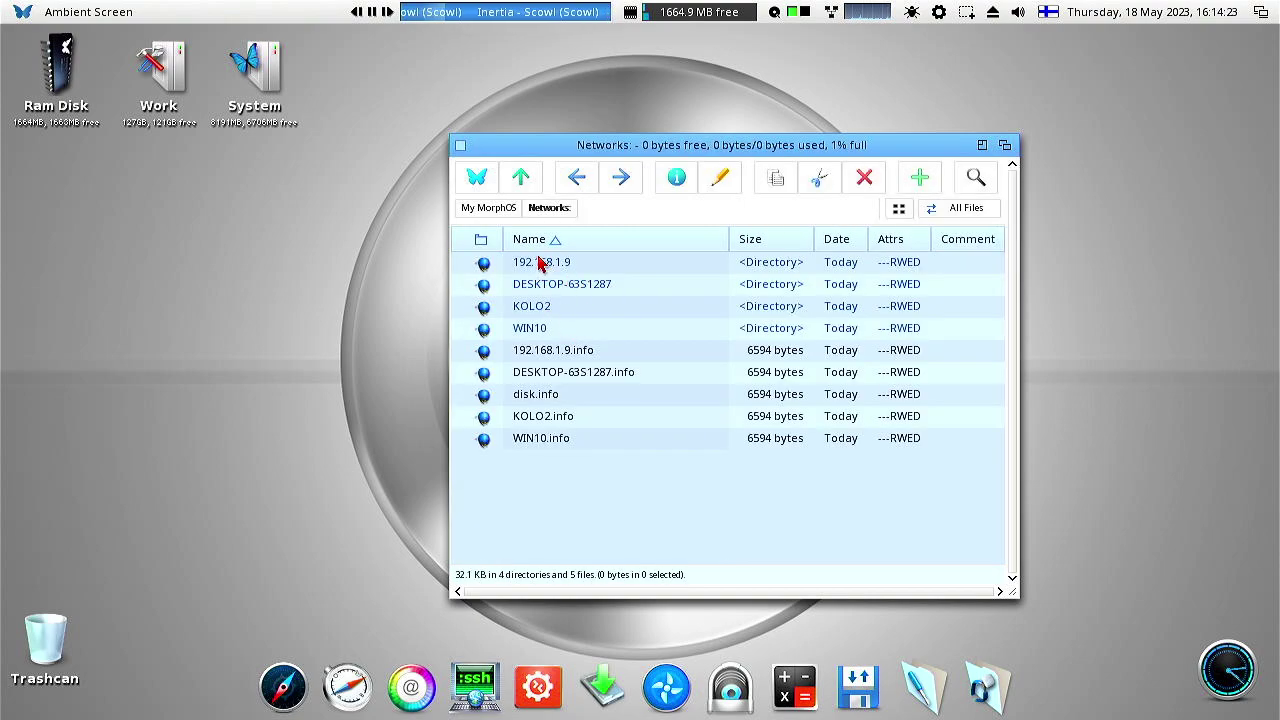
left_click(522, 178)
left_click_drag(491, 266, 58, 175)
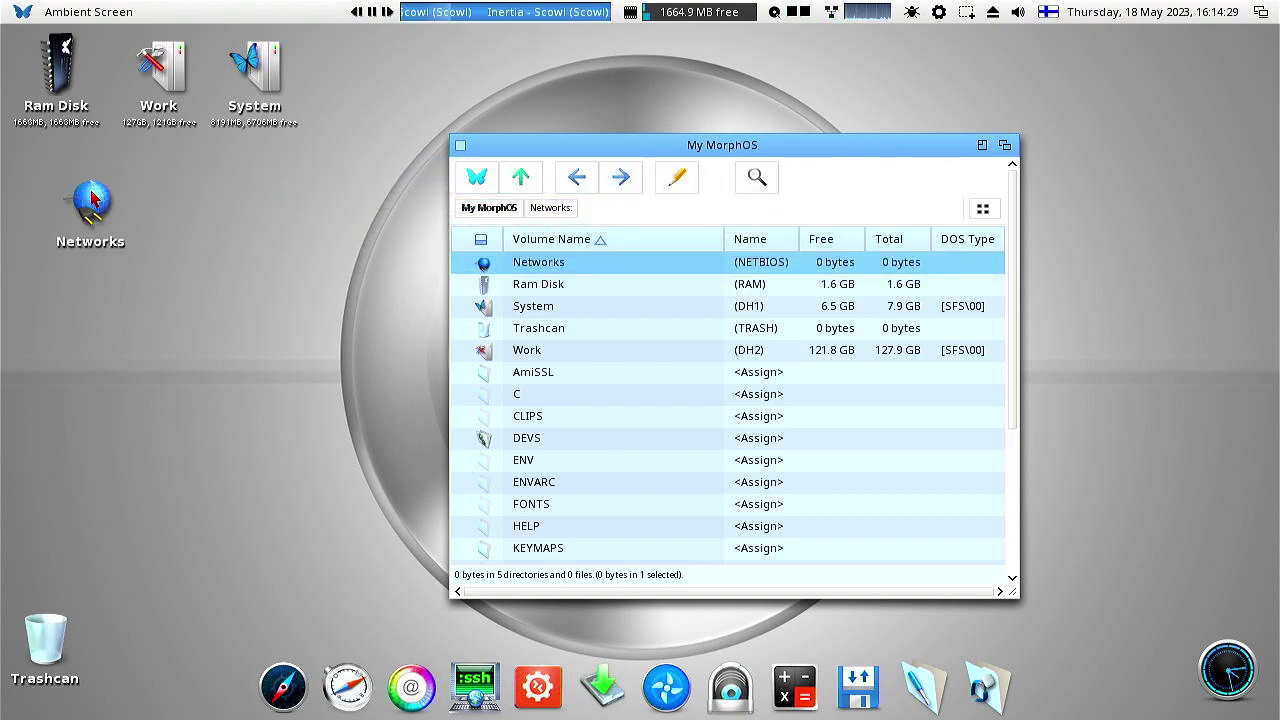
left_click(460, 145)
left_click_drag(100, 195, 65, 174)
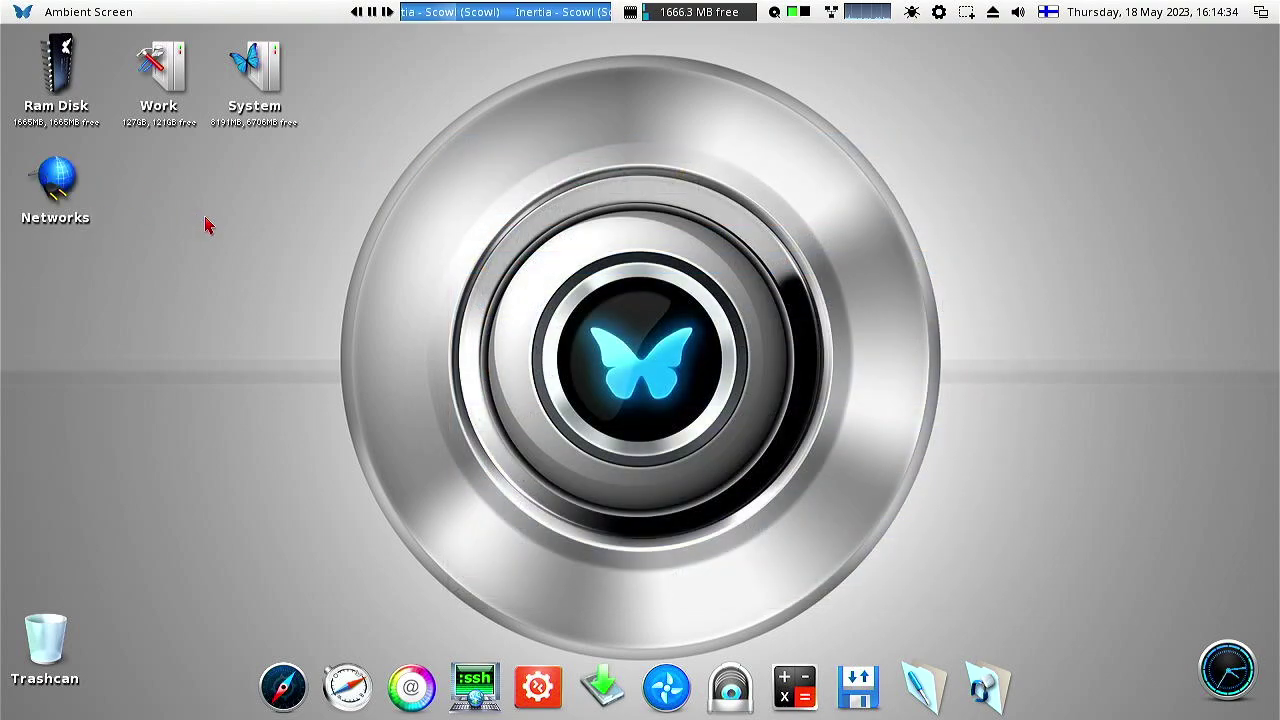